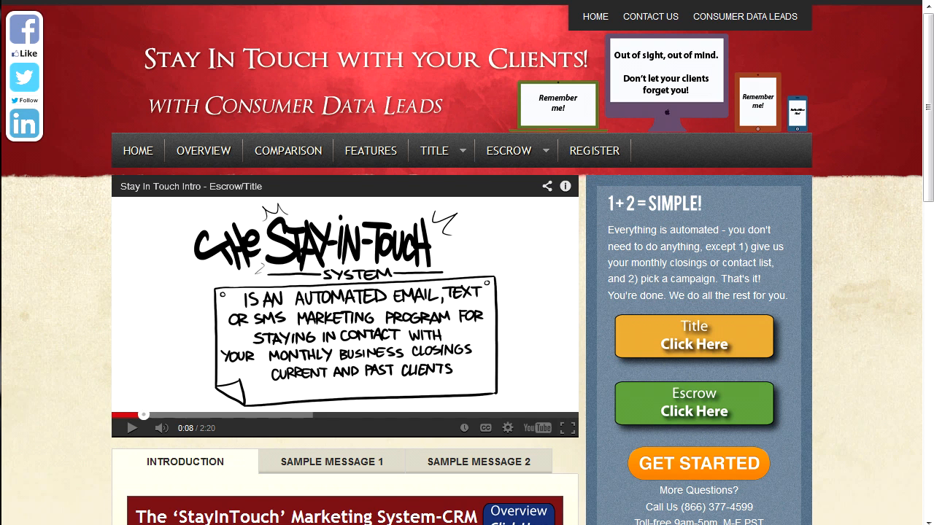
Step: Open the Title section with the orange 'Click Here' button in the right sidebar
{"action": "left_click", "coordinate": [695, 339]}
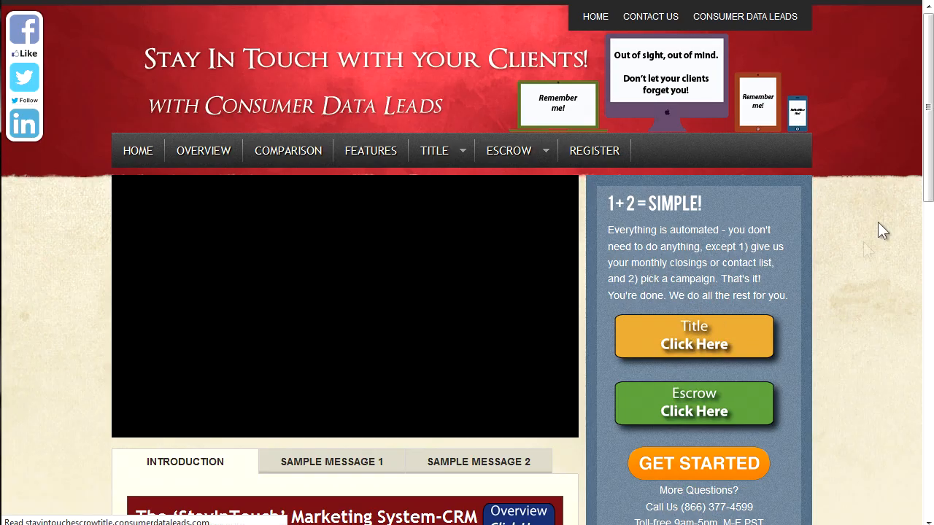
Step: From Option #2's closings page, download OpenCloseSample.csv and open it in Microsoft Excel
{"action": "scroll", "coordinate": [931, 123], "scroll_direction": "down", "scroll_amount": 5}
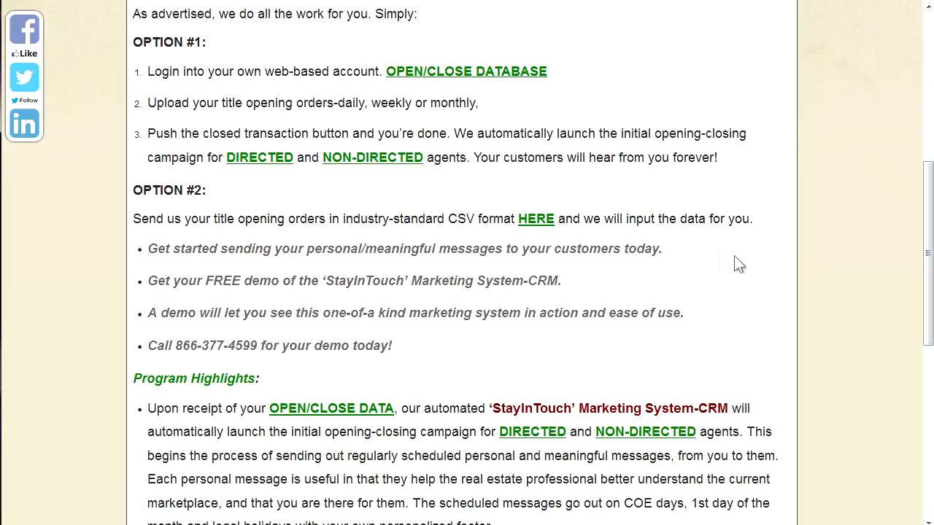
{"action": "left_click", "coordinate": [540, 229]}
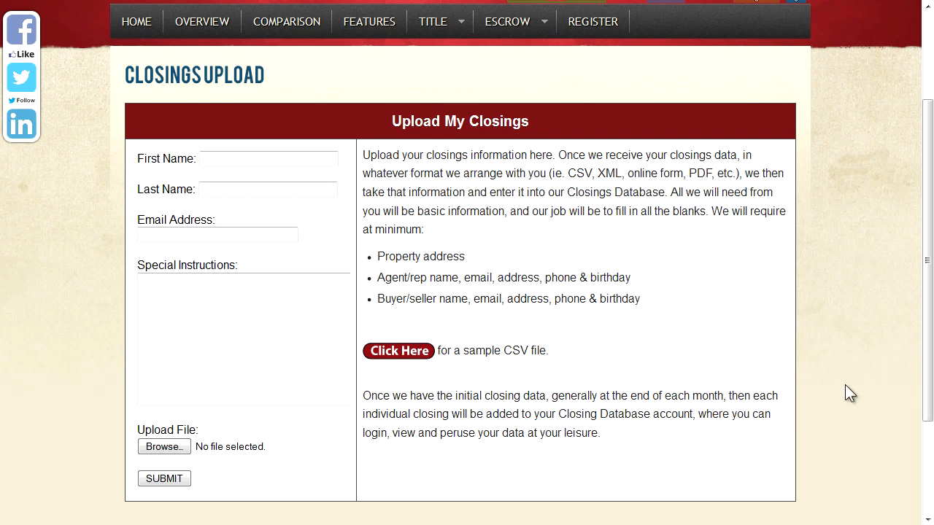
{"action": "left_click", "coordinate": [401, 353]}
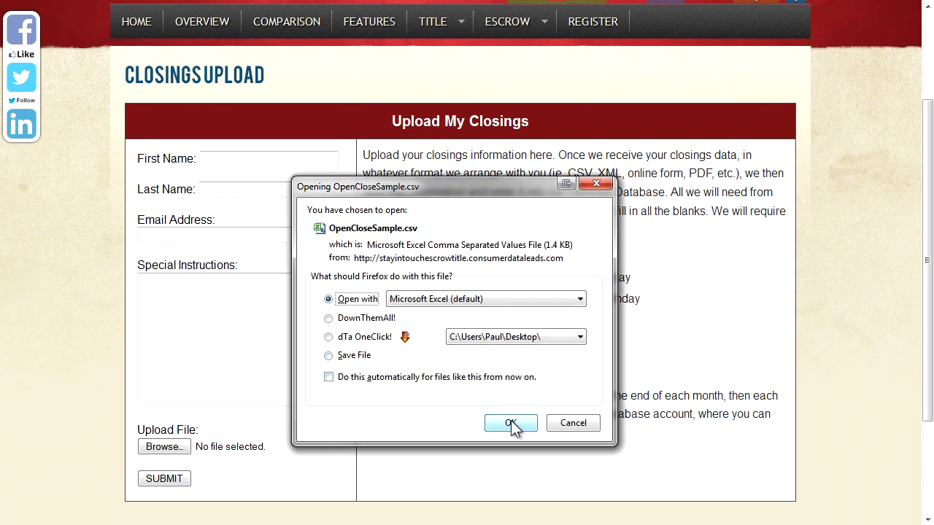
{"action": "left_click", "coordinate": [511, 424]}
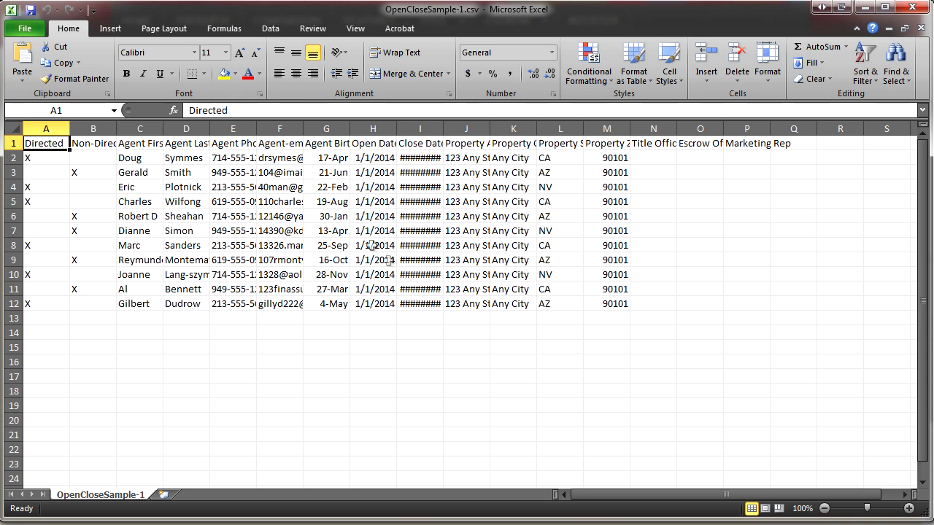
Step: Save the sheet as OpenCloseSample-1.csv using the CSV (Comma delimited) format
{"action": "left_click", "coordinate": [25, 29]}
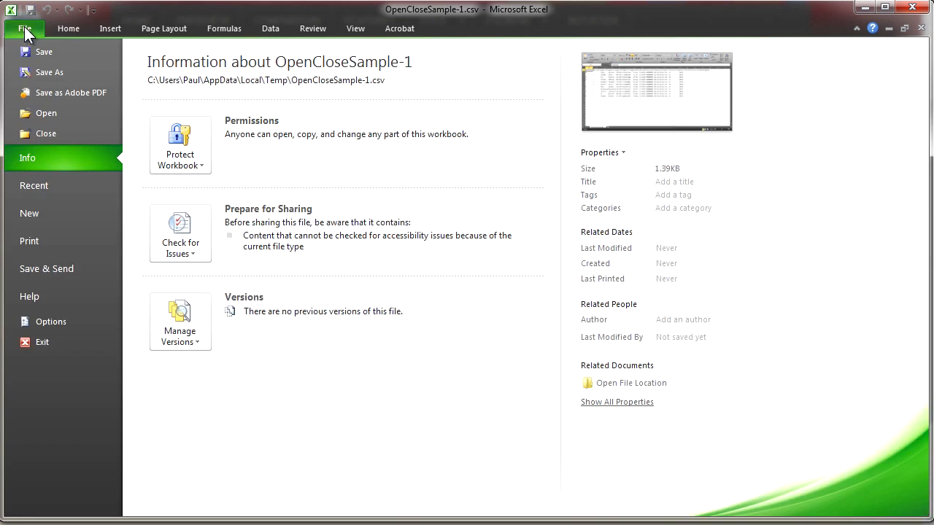
{"action": "left_click", "coordinate": [54, 72]}
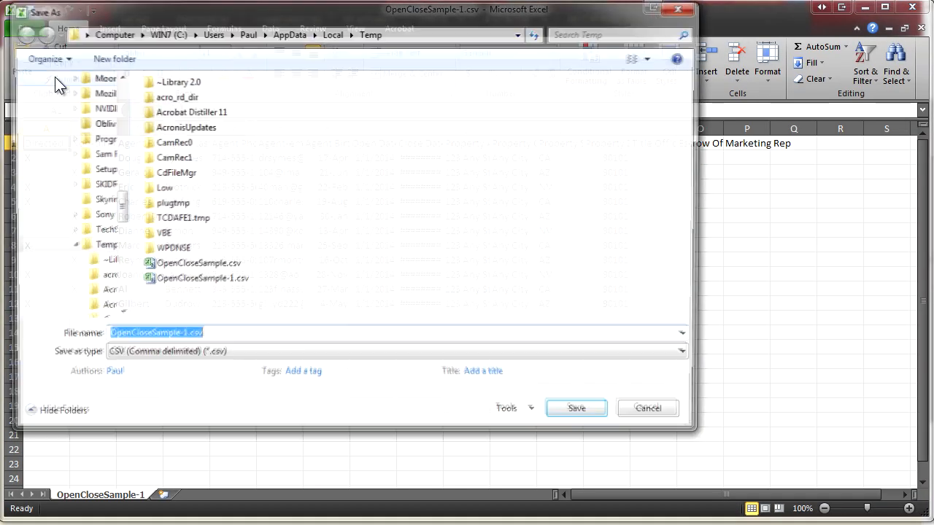
{"action": "left_click", "coordinate": [262, 355]}
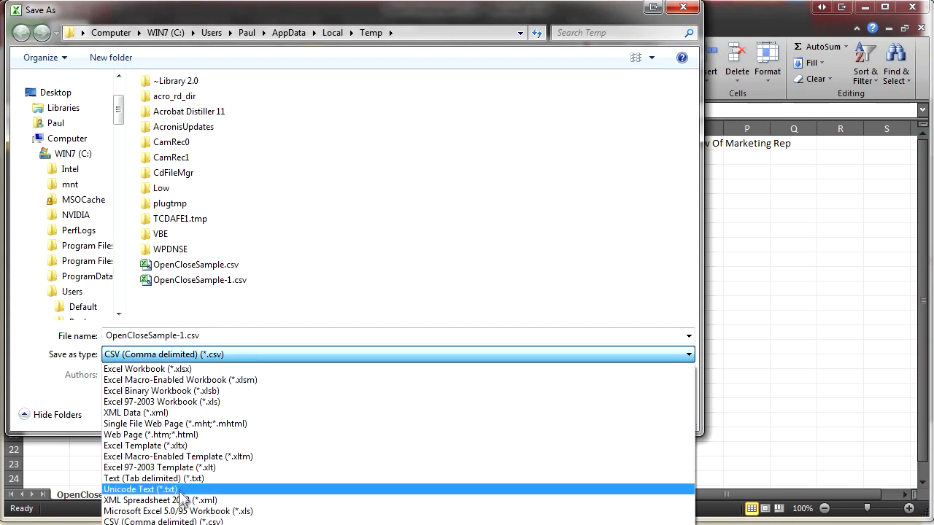
{"action": "left_click", "coordinate": [212, 521]}
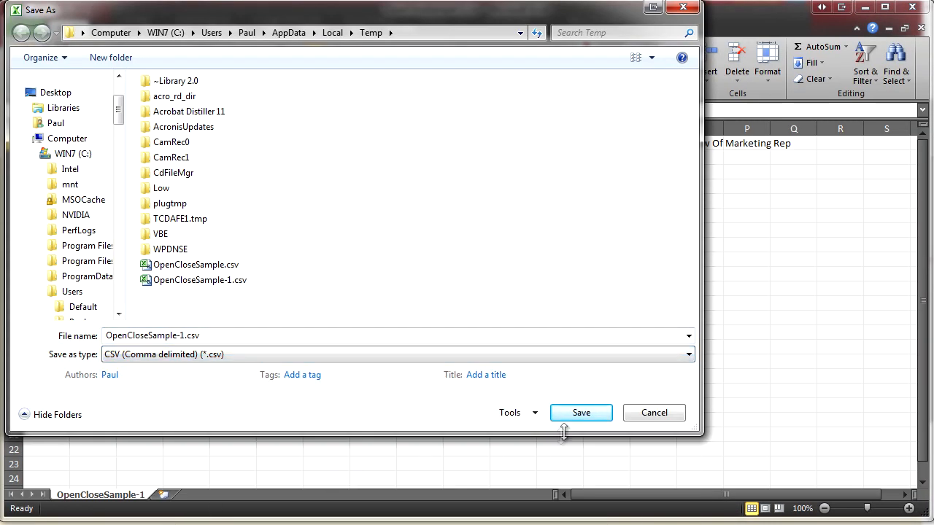
{"action": "left_click", "coordinate": [579, 413]}
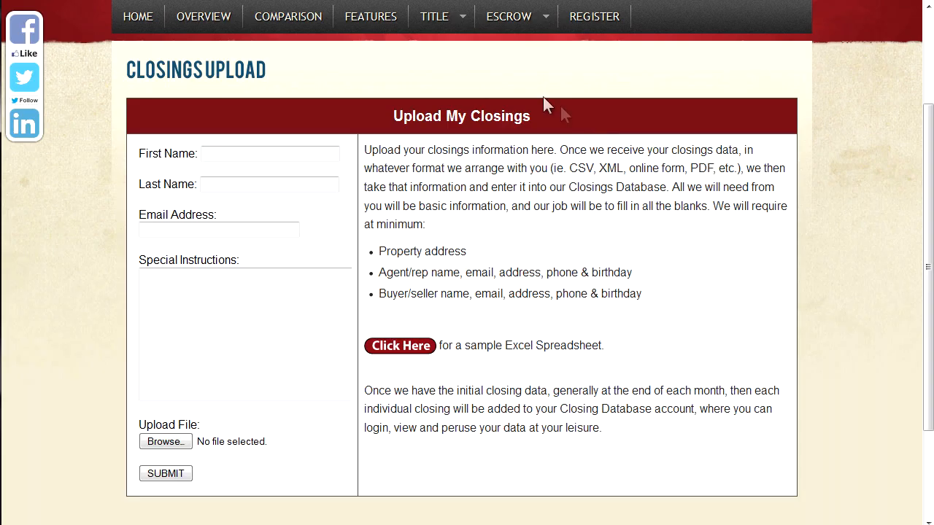
Step: From the TITLE page, follow Option #1's OPEN/CLOSE DATA link to the Independence Title login
{"action": "left_click", "coordinate": [442, 26]}
{"action": "left_click_drag", "start_coordinate": [926, 159], "coordinate": [931, 330]}
{"action": "left_click", "coordinate": [378, 296]}
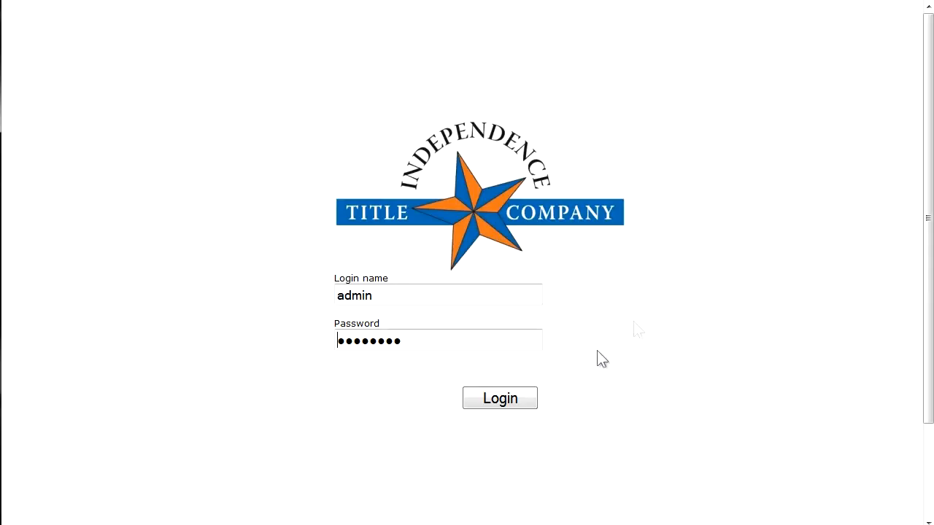
Step: Log in, look through John Doe's contact details, then go back to All contacts
{"action": "left_click", "coordinate": [508, 400]}
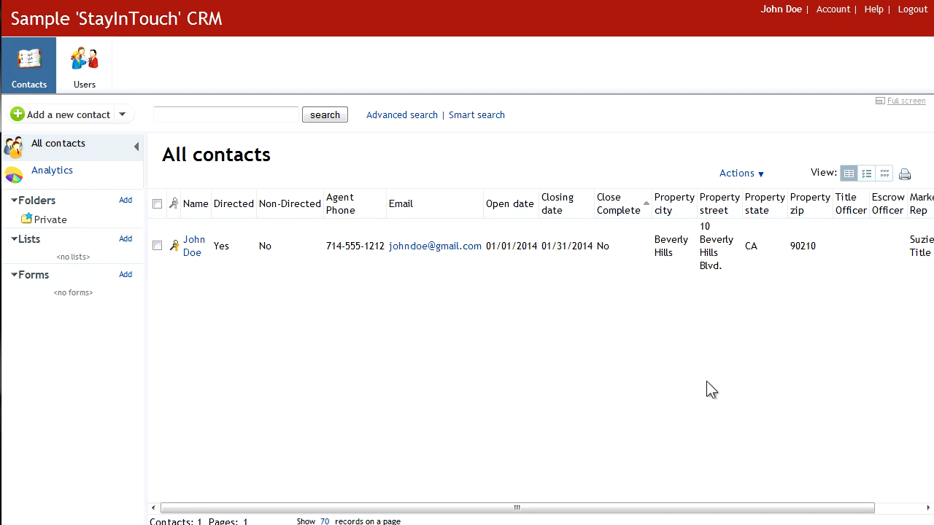
{"action": "left_click", "coordinate": [198, 252]}
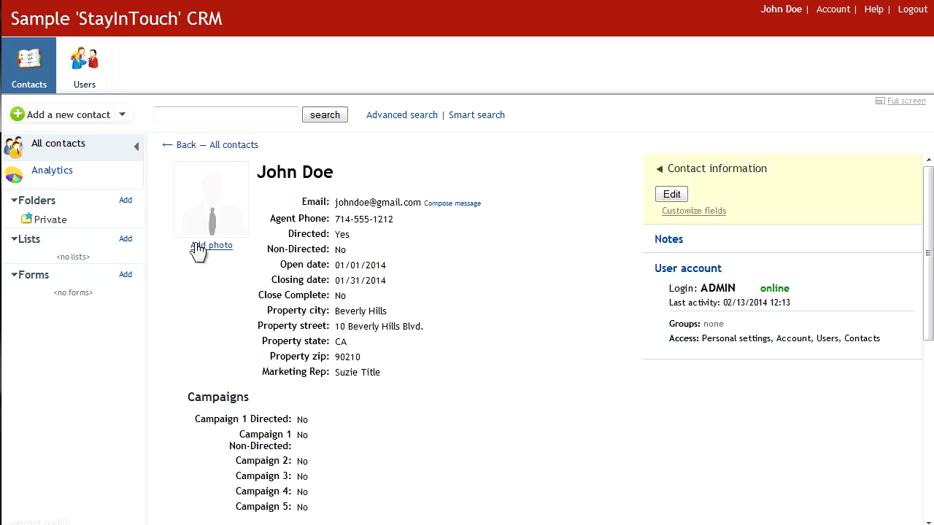
{"action": "left_click_drag", "start_coordinate": [928, 215], "coordinate": [932, 268]}
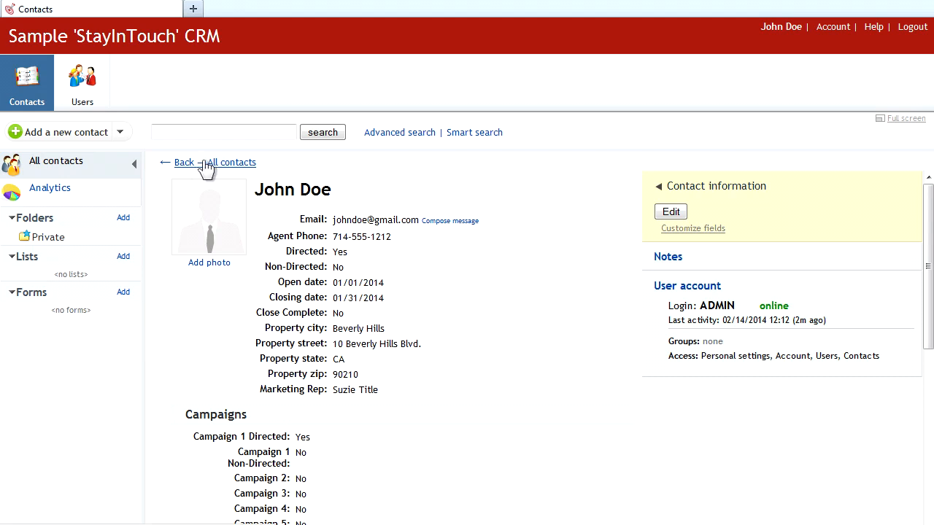
{"action": "left_click", "coordinate": [56, 164]}
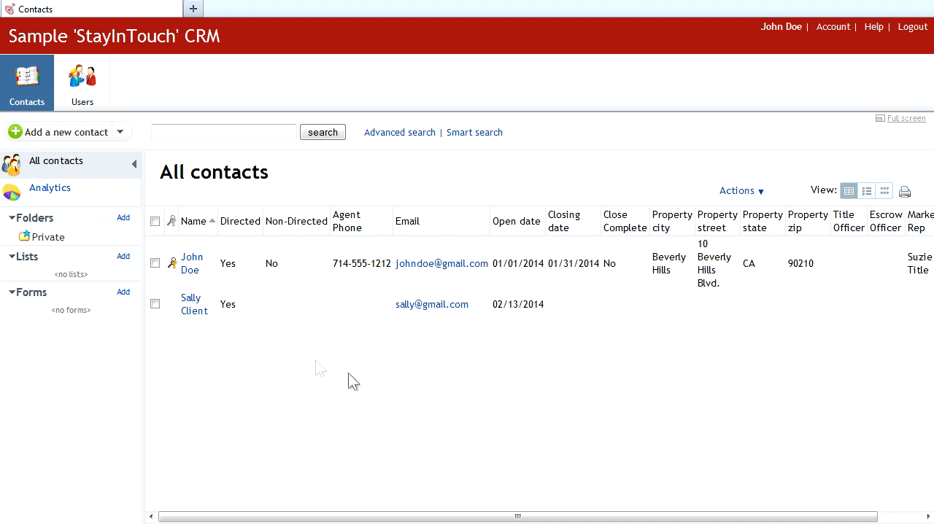
{"action": "left_click", "coordinate": [155, 222]}
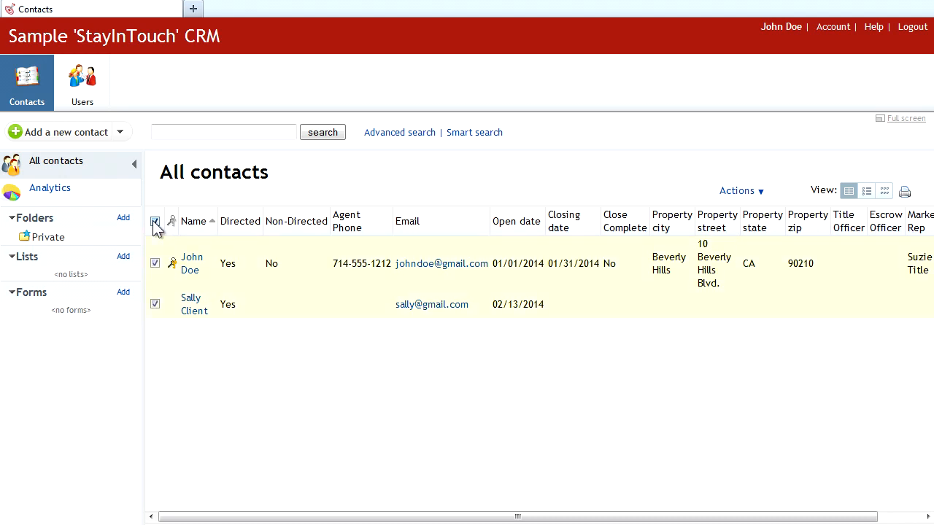
{"action": "left_click", "coordinate": [758, 193]}
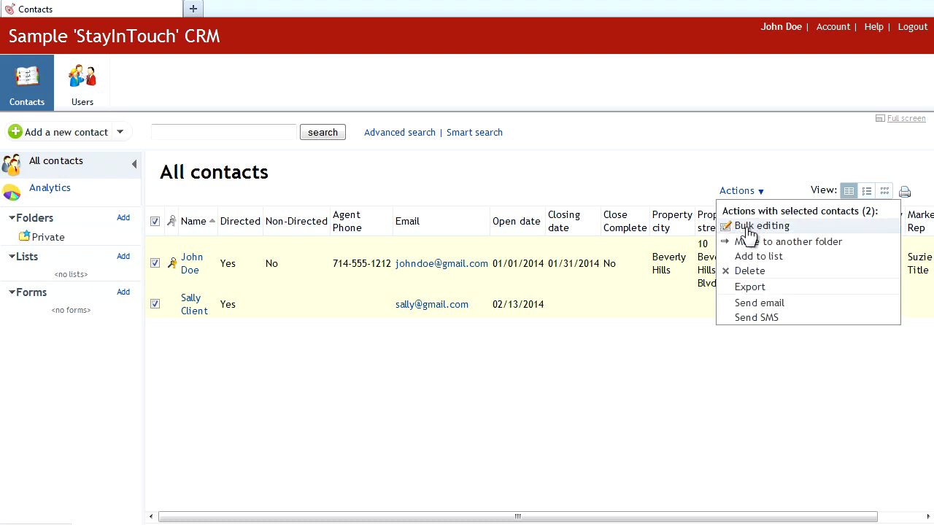
{"action": "left_click", "coordinate": [752, 228]}
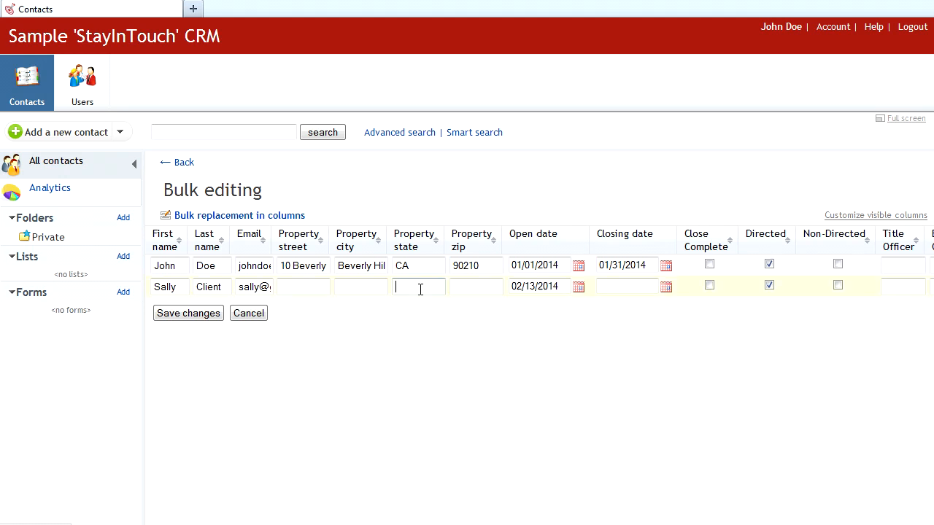
{"action": "left_click", "coordinate": [632, 287]}
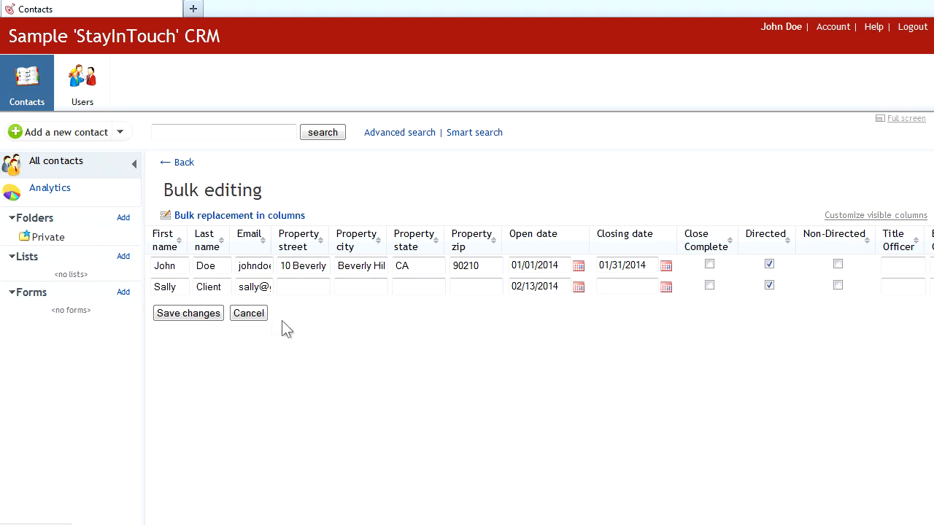
{"action": "left_click", "coordinate": [249, 313]}
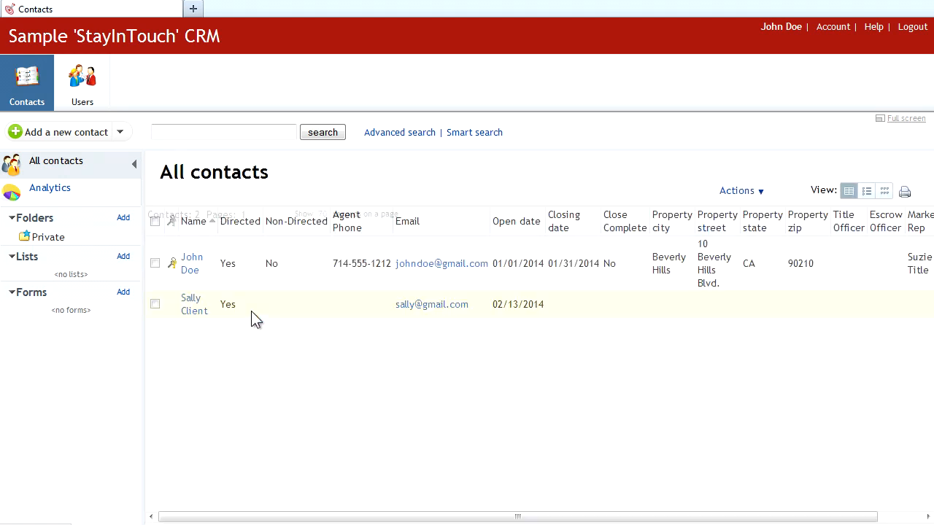
Step: Edit John Doe's Campaign 1 enrolment, ending with Directed and Non-Directed both checked
{"action": "left_click", "coordinate": [191, 264]}
{"action": "left_click", "coordinate": [670, 212]}
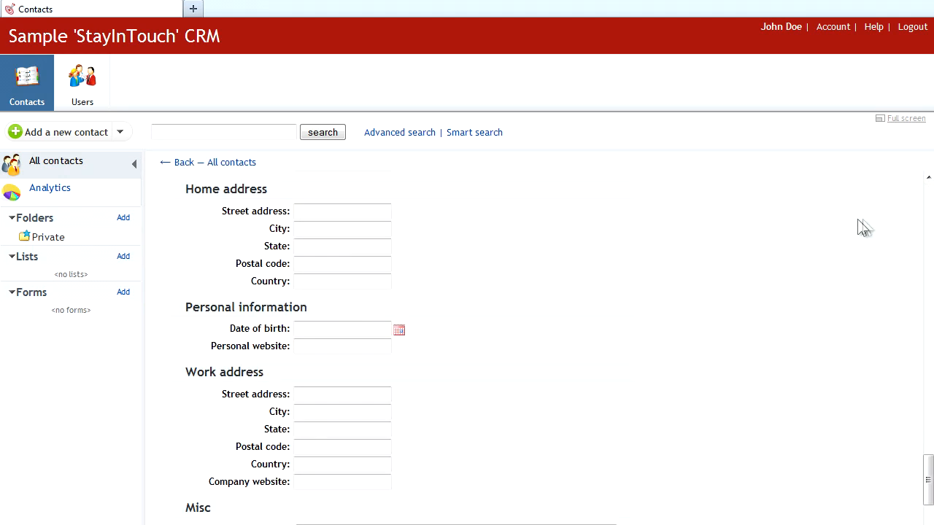
{"action": "left_click_drag", "start_coordinate": [928, 467], "coordinate": [930, 267]}
{"action": "left_click", "coordinate": [300, 279]}
{"action": "left_click", "coordinate": [300, 294]}
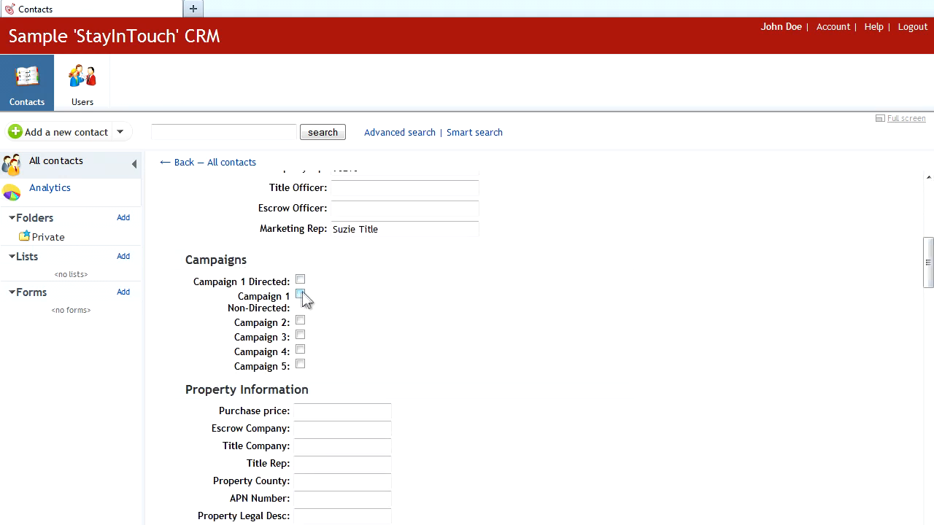
{"action": "left_click", "coordinate": [300, 281]}
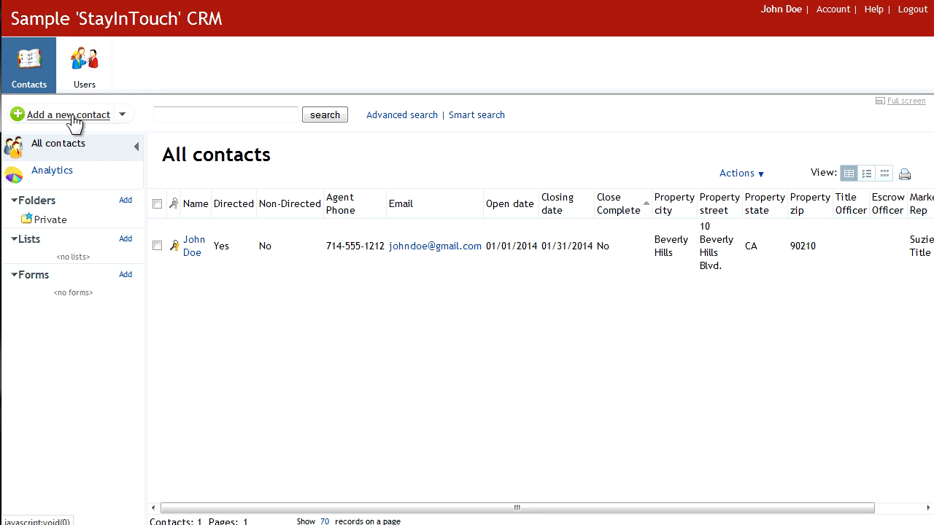
Step: Start a new contact and enter its first name and email address
{"action": "left_click", "coordinate": [76, 122]}
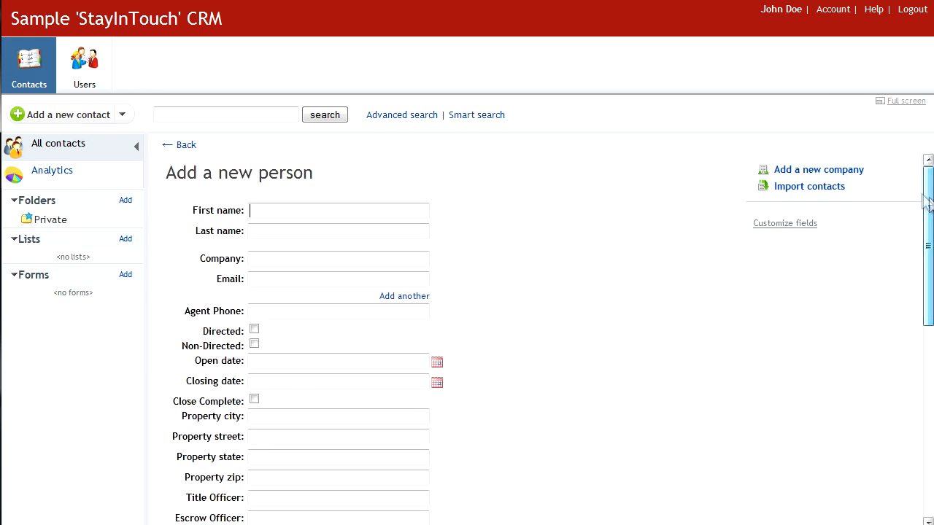
{"action": "type", "text": "Sally"}
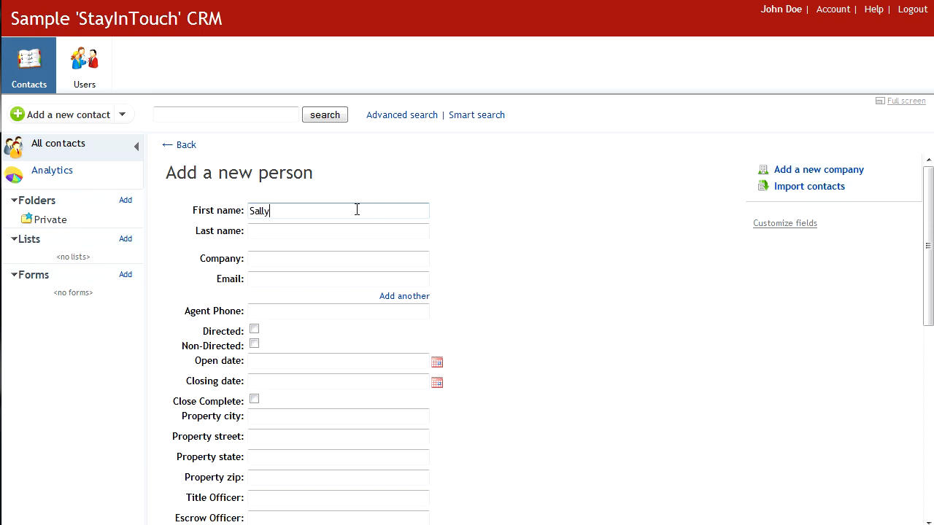
{"action": "key", "text": "Tab"}
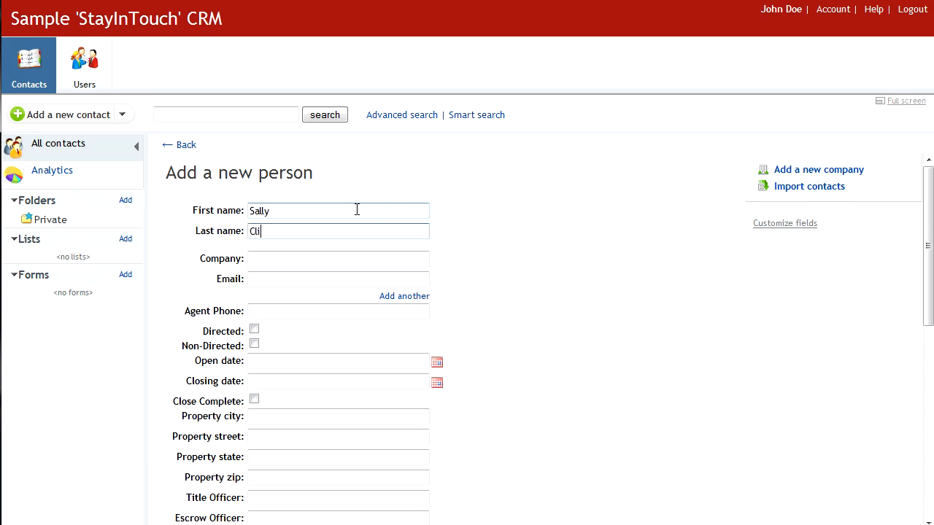
{"action": "key", "text": "Tab"}
{"action": "key", "text": "Tab"}
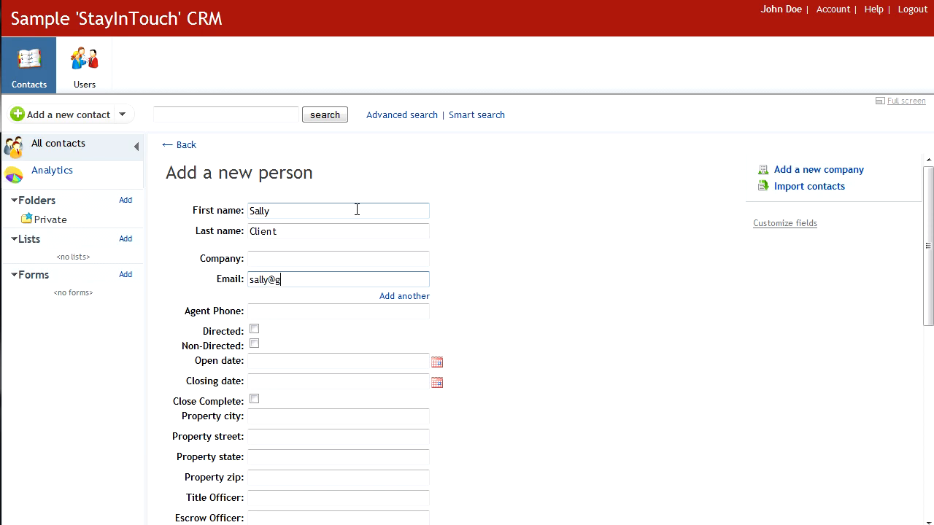
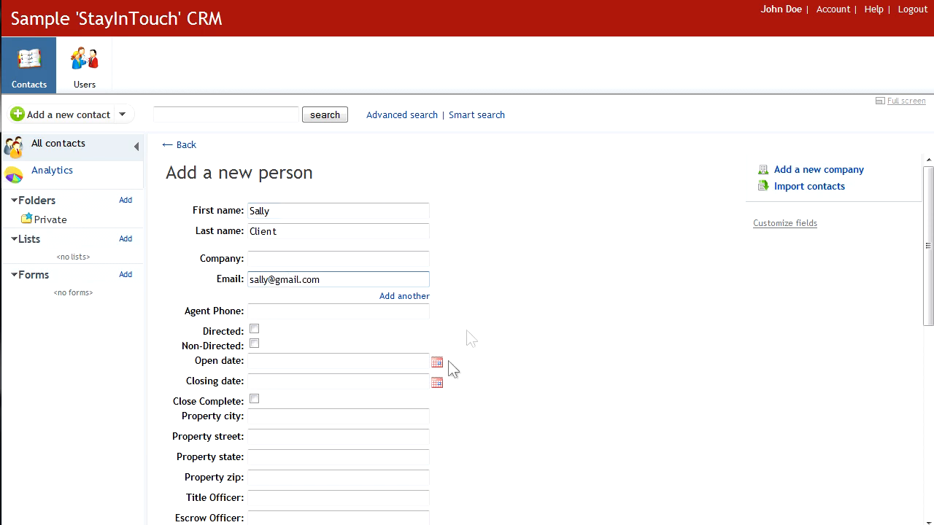
Step: Mark the contact Directed, set Open date to 02/13/2014, and save it
{"action": "left_click", "coordinate": [254, 329]}
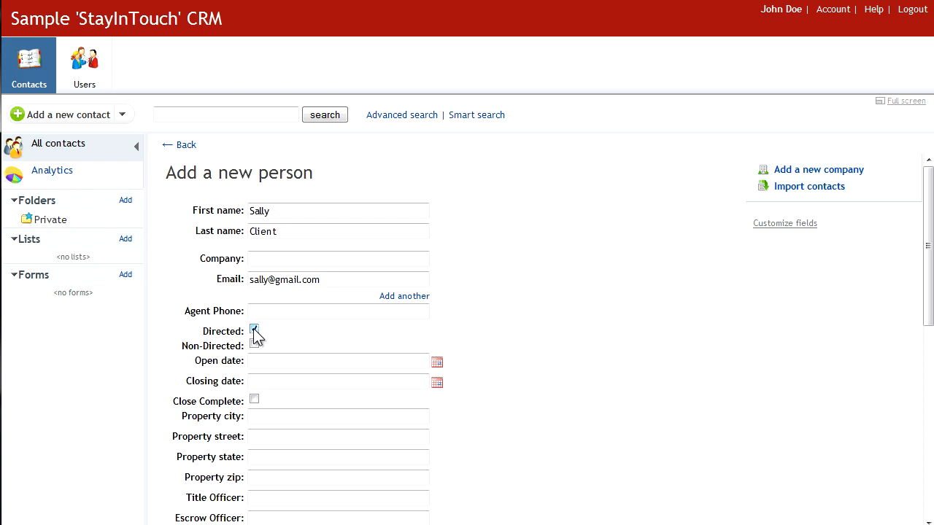
{"action": "left_click", "coordinate": [438, 363]}
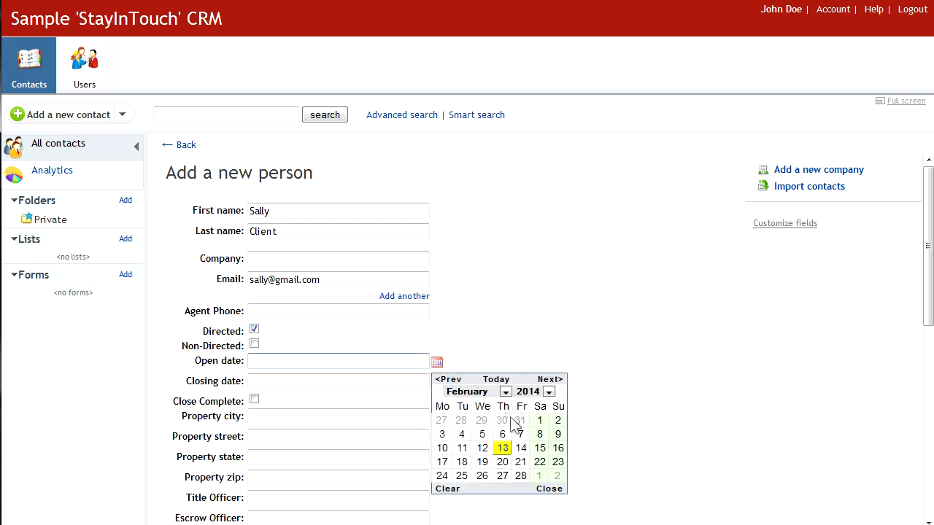
{"action": "left_click", "coordinate": [502, 447]}
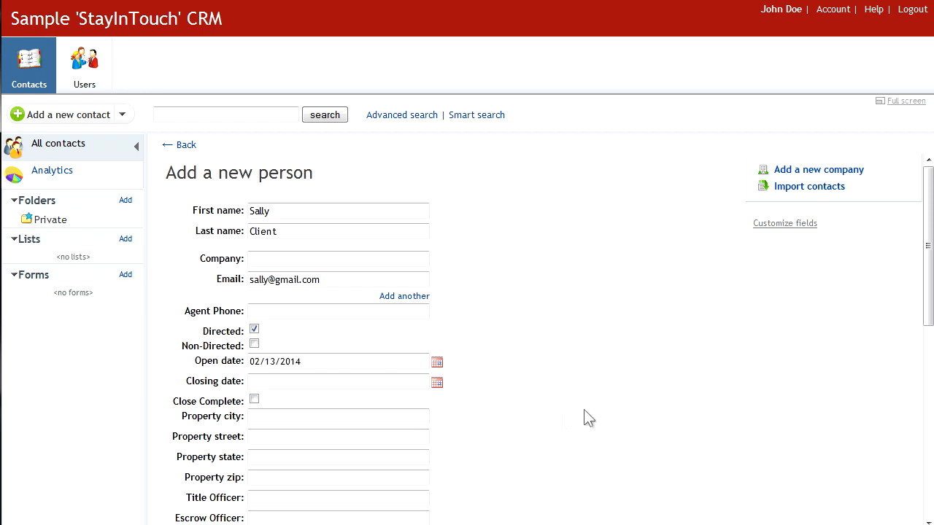
{"action": "scroll", "coordinate": [921, 315], "scroll_direction": "down", "scroll_amount": 3}
{"action": "scroll", "coordinate": [921, 315], "scroll_direction": "up", "scroll_amount": 3}
{"action": "scroll", "coordinate": [921, 315], "scroll_direction": "down", "scroll_amount": 11}
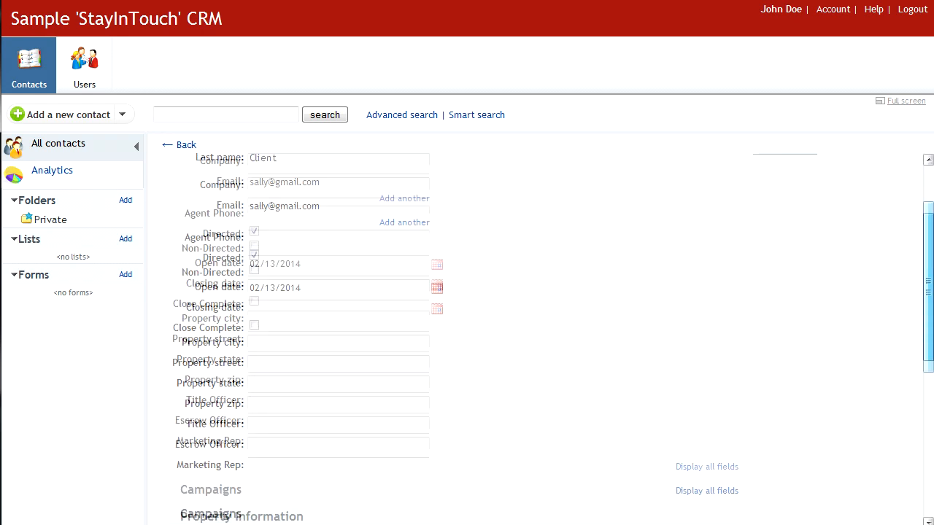
{"action": "left_click", "coordinate": [187, 509]}
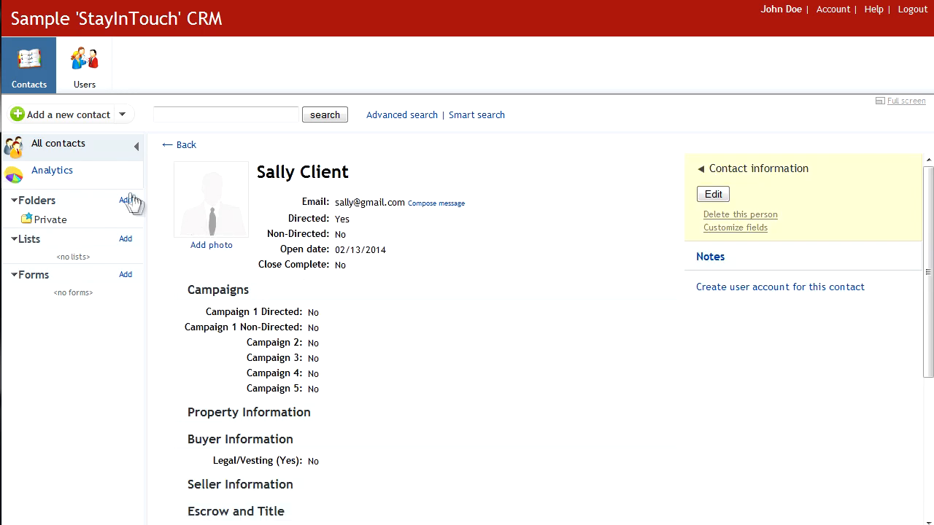
Step: Go back to the All contacts list, now holding two contacts
{"action": "left_click", "coordinate": [65, 149]}
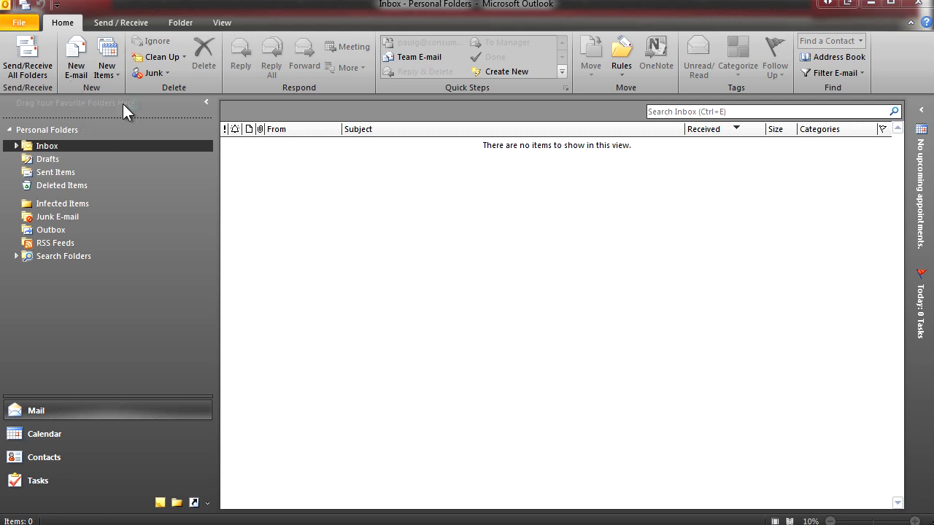
Step: Start Outlook's Import/Export wizard, choosing Export to a file as Comma Separated Values (Windows)
{"action": "left_click", "coordinate": [19, 24]}
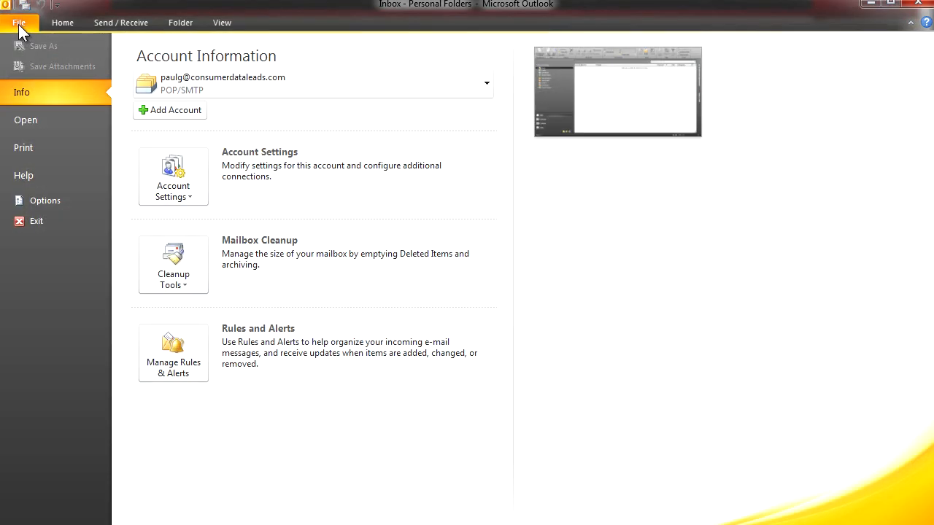
{"action": "left_click", "coordinate": [31, 124]}
{"action": "left_click", "coordinate": [192, 188]}
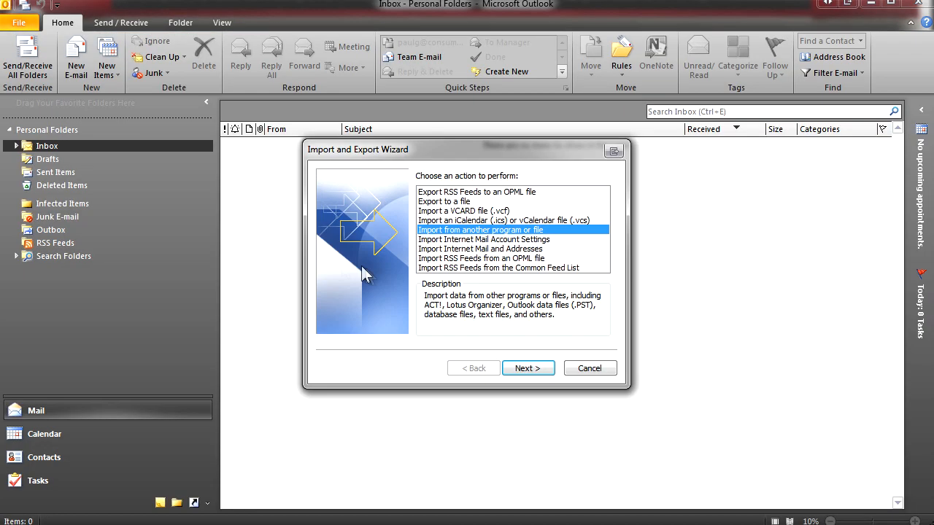
{"action": "left_click", "coordinate": [444, 203]}
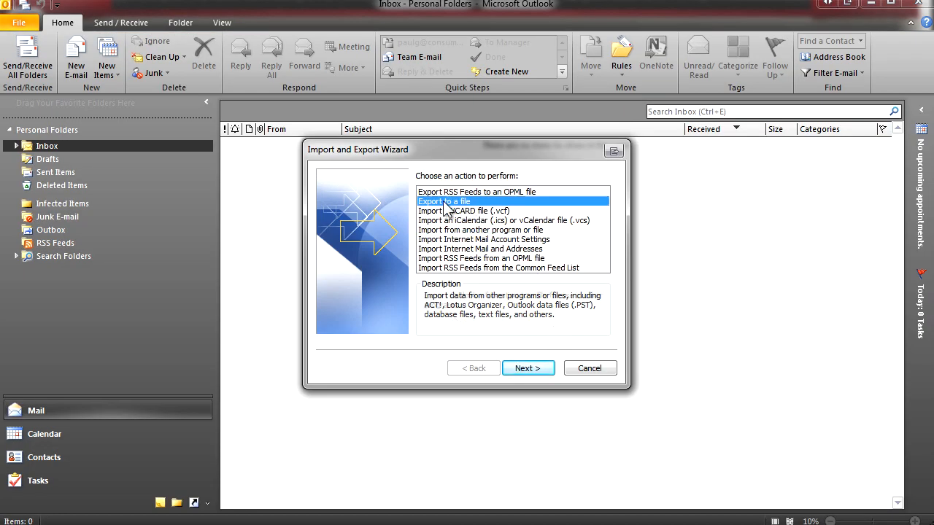
{"action": "left_click", "coordinate": [540, 370]}
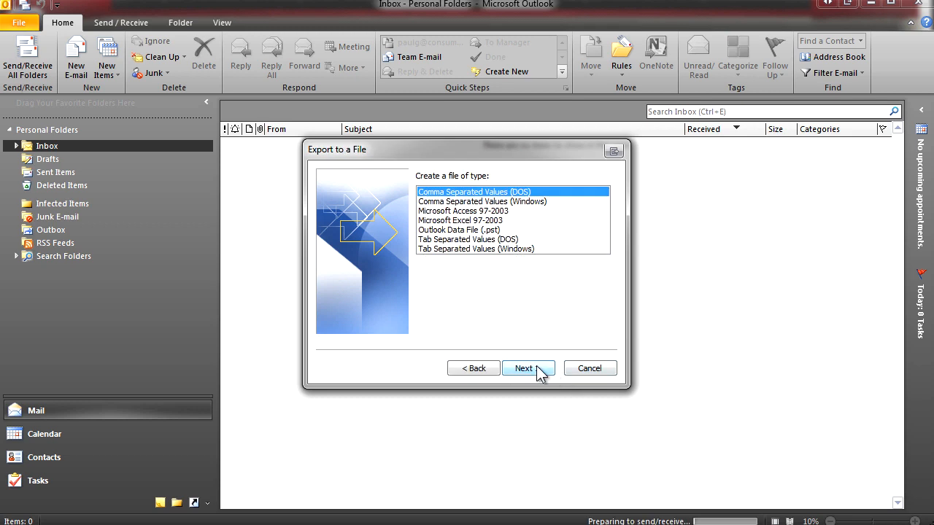
{"action": "left_click", "coordinate": [482, 202]}
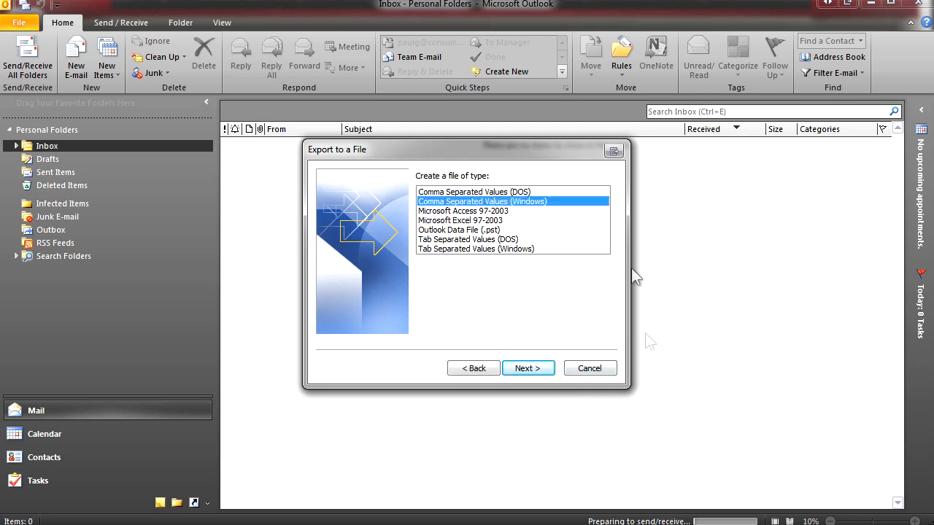
{"action": "left_click", "coordinate": [529, 369]}
Step: Select the Contacts folder, enter the export file name, and finish the export
{"action": "left_click", "coordinate": [467, 217]}
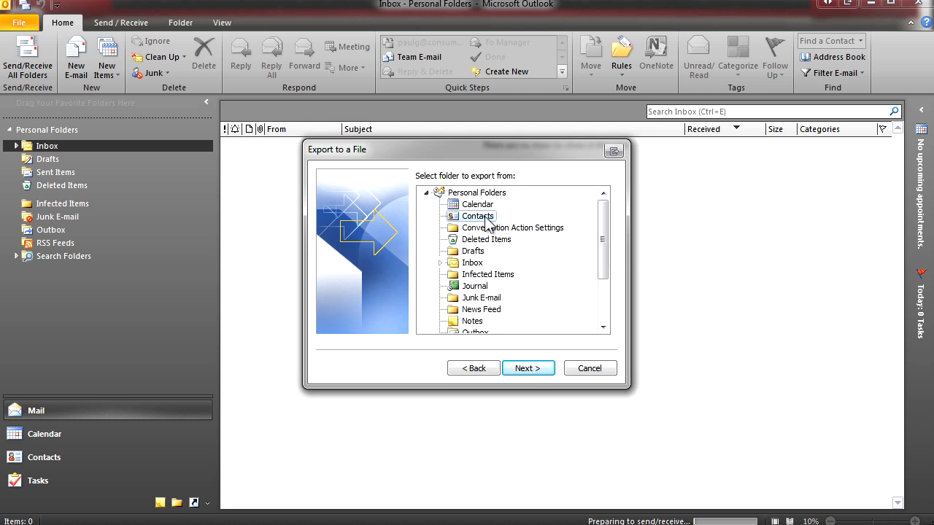
{"action": "left_click", "coordinate": [533, 370]}
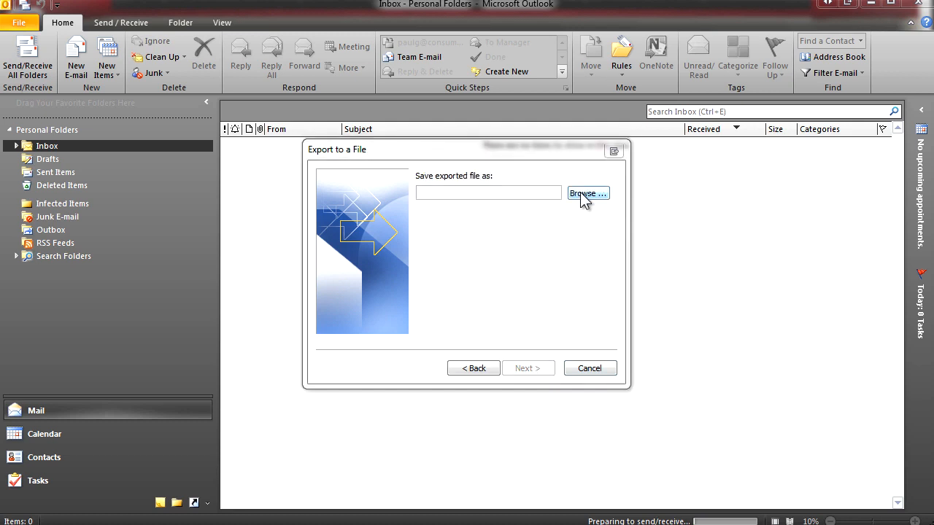
{"action": "left_click", "coordinate": [534, 195]}
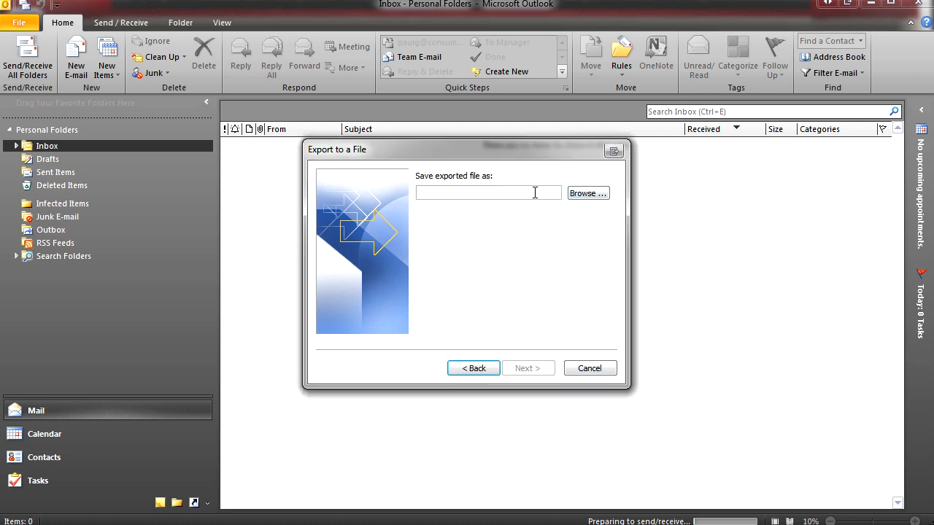
{"action": "type", "text": "pu"}
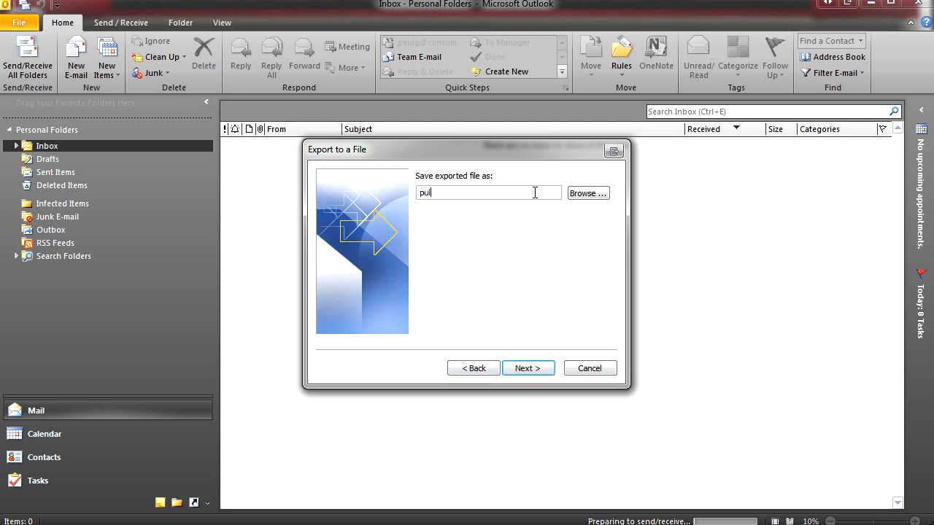
{"action": "key", "text": "BackSpace"}
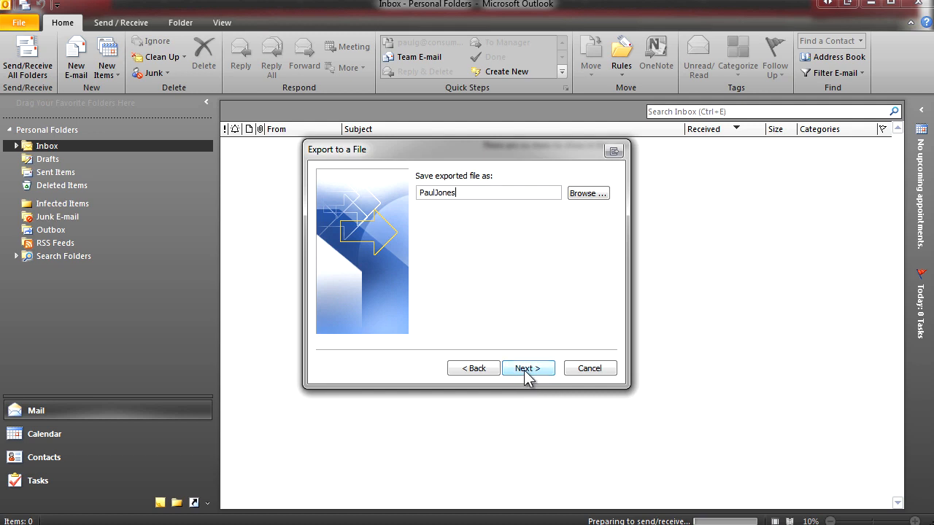
{"action": "left_click", "coordinate": [526, 373]}
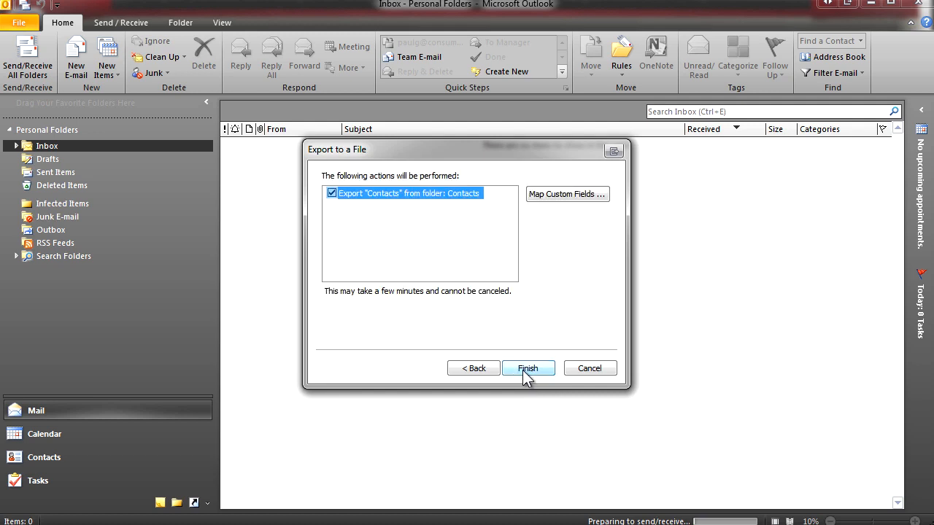
{"action": "left_click", "coordinate": [526, 370]}
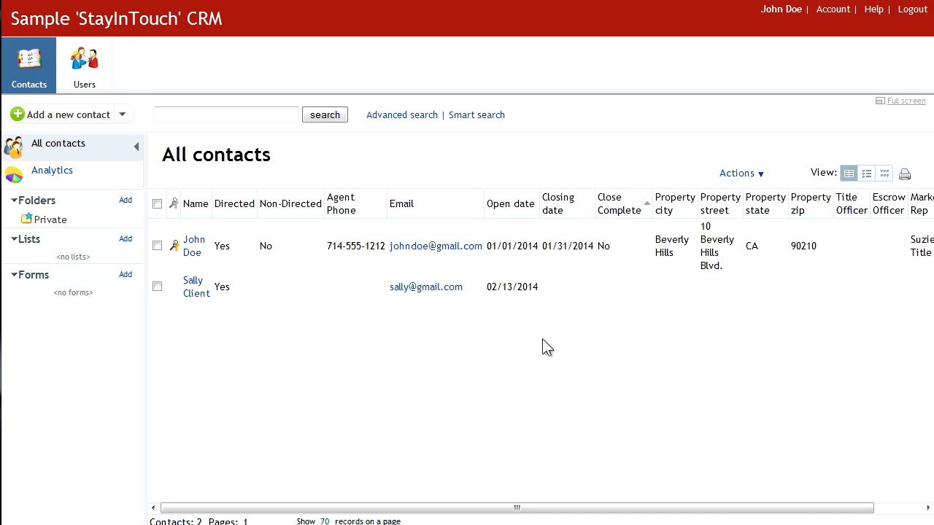
Step: Choose Import from file, select SampleContactsTitleEscrow.csv, and import it for field matching
{"action": "left_click", "coordinate": [71, 118]}
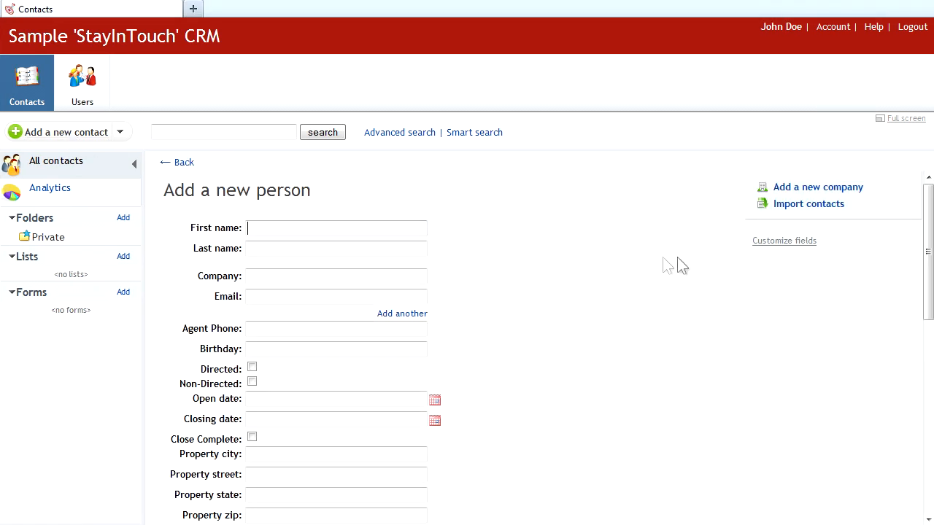
{"action": "left_click", "coordinate": [793, 207]}
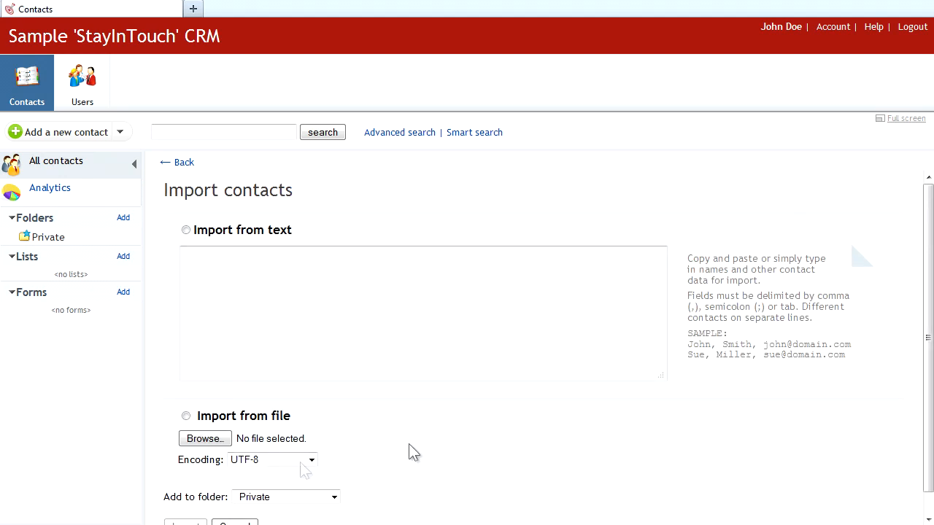
{"action": "left_click", "coordinate": [186, 417]}
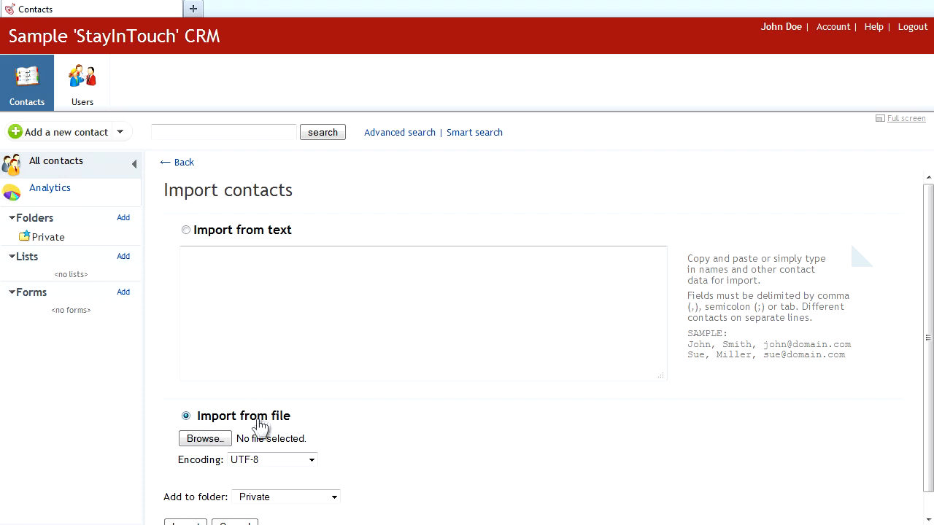
{"action": "left_click", "coordinate": [205, 440]}
{"action": "left_click_drag", "start_coordinate": [688, 133], "coordinate": [687, 240]}
{"action": "left_click", "coordinate": [234, 166]}
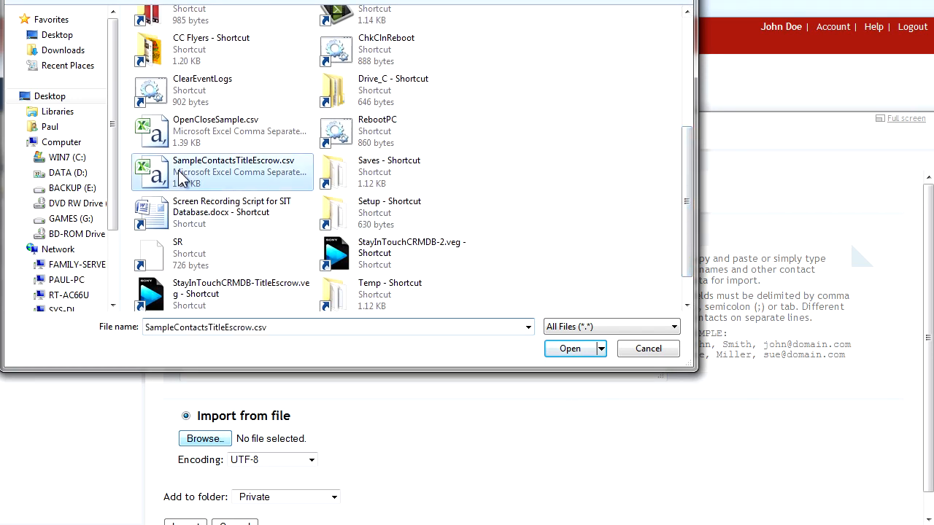
{"action": "left_click", "coordinate": [570, 348]}
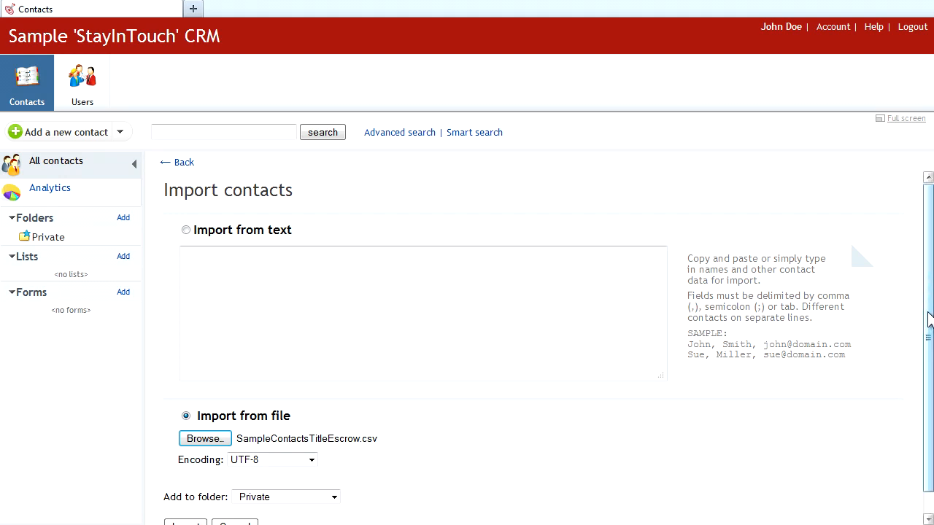
{"action": "left_click_drag", "start_coordinate": [930, 319], "coordinate": [930, 333]}
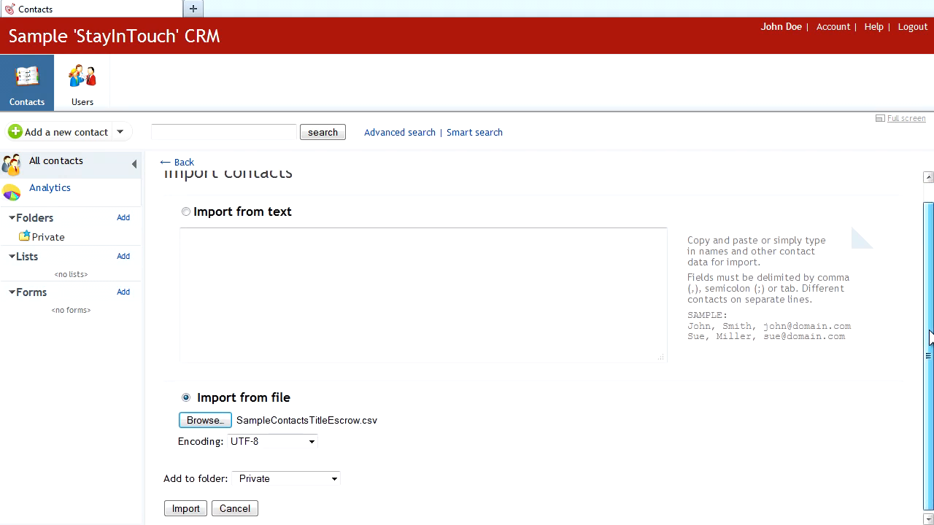
{"action": "left_click", "coordinate": [187, 509]}
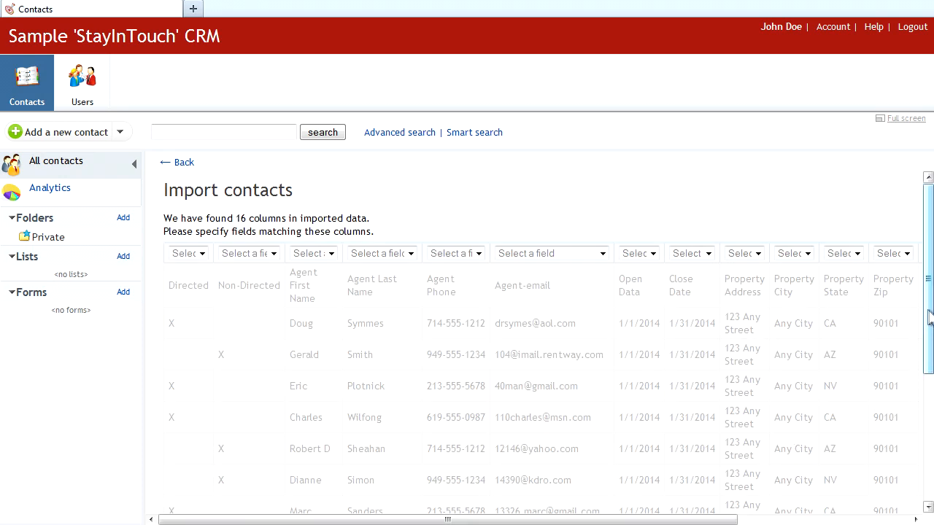
Step: Map the first six columns to Directed, Non-Directed, First name, Last name, Agent Phone and Email
{"action": "left_click_drag", "start_coordinate": [931, 316], "coordinate": [931, 343]}
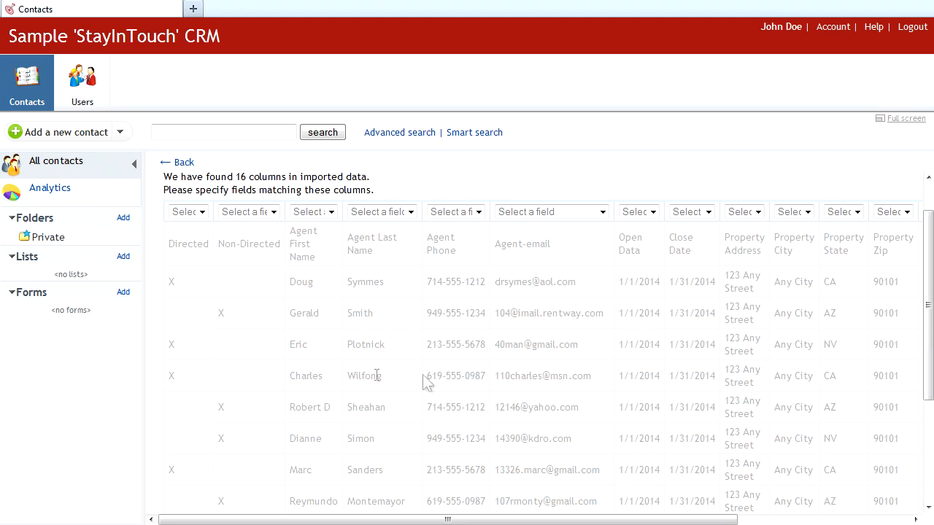
{"action": "left_click", "coordinate": [202, 212]}
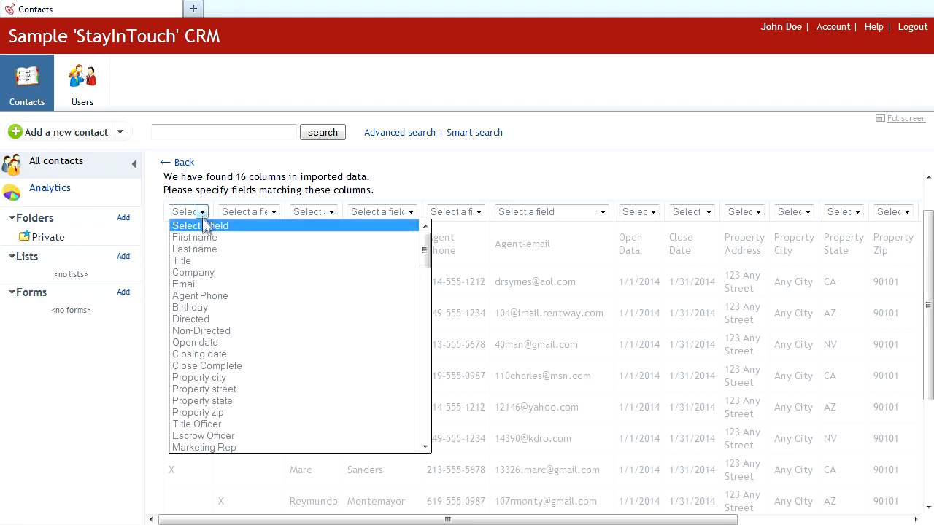
{"action": "left_click", "coordinate": [197, 321]}
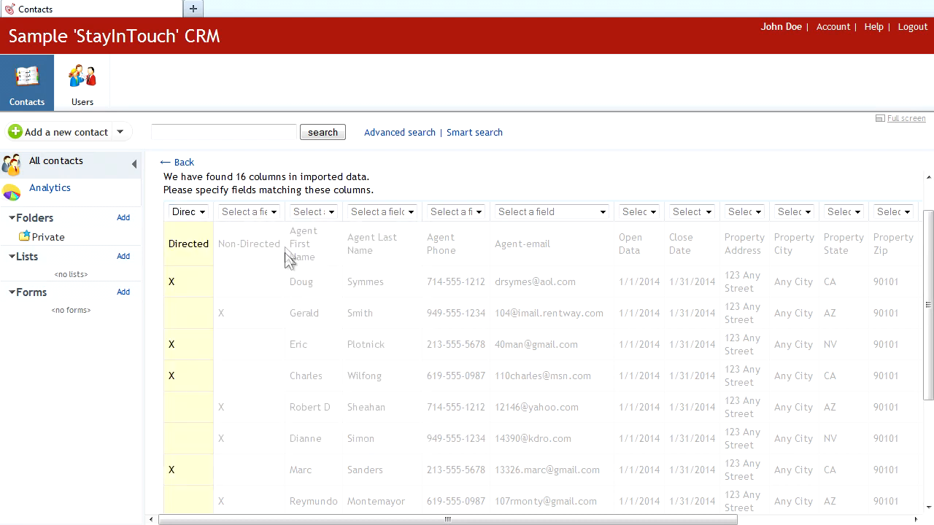
{"action": "left_click", "coordinate": [273, 212]}
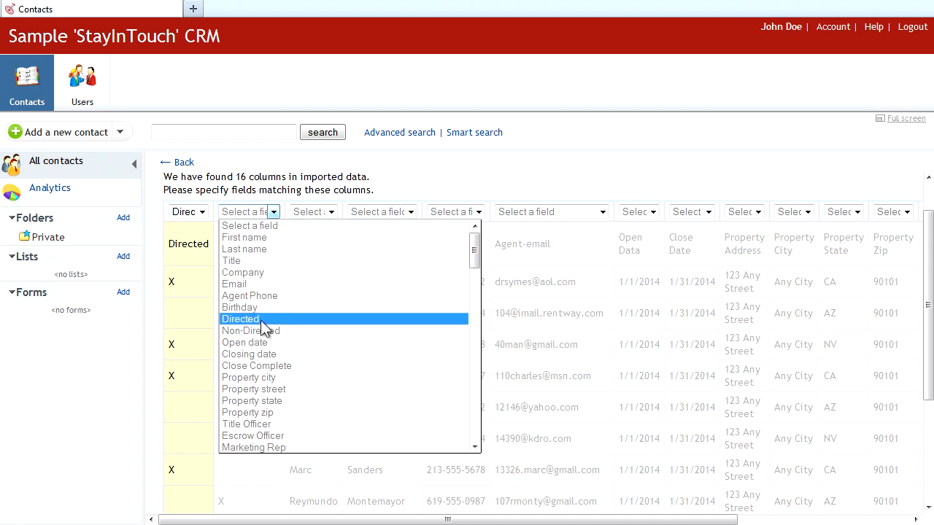
{"action": "left_click", "coordinate": [252, 331]}
{"action": "left_click", "coordinate": [333, 215]}
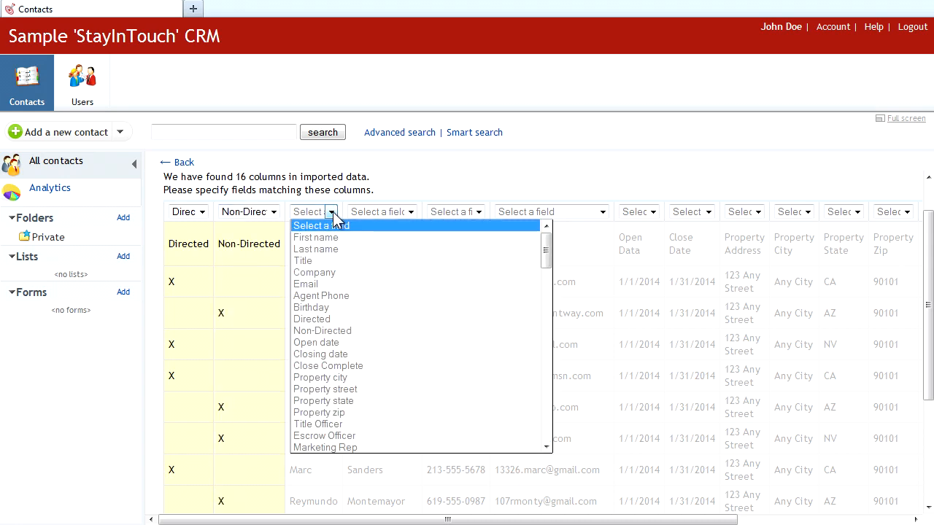
{"action": "left_click", "coordinate": [329, 240]}
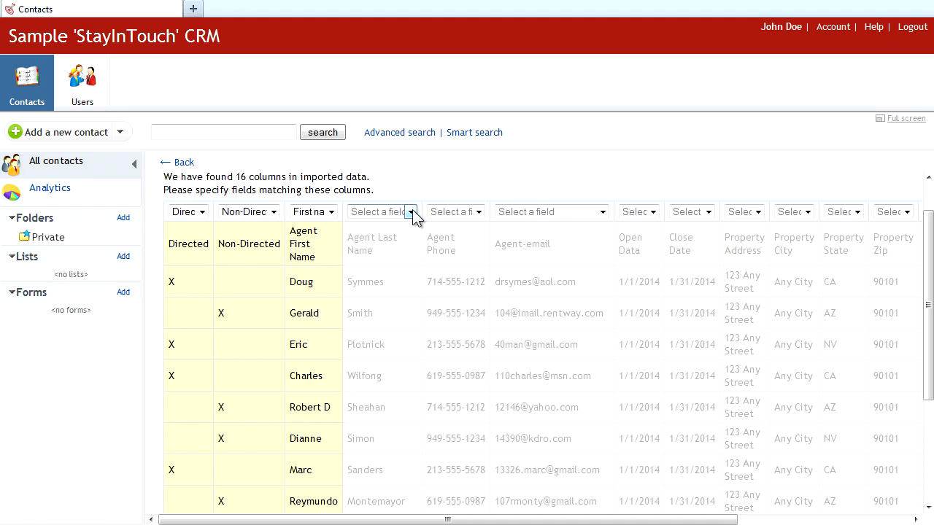
{"action": "left_click", "coordinate": [411, 212]}
{"action": "left_click", "coordinate": [405, 248]}
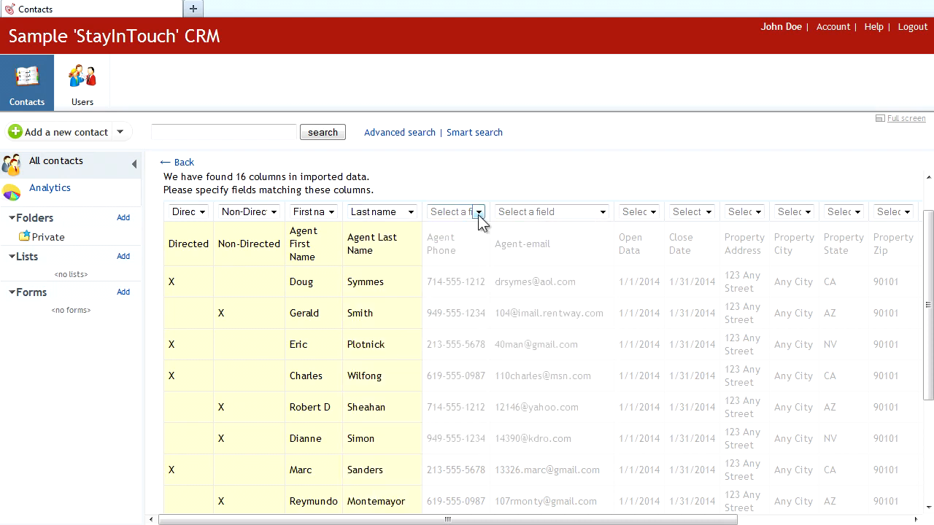
{"action": "left_click", "coordinate": [478, 212]}
{"action": "left_click", "coordinate": [467, 296]}
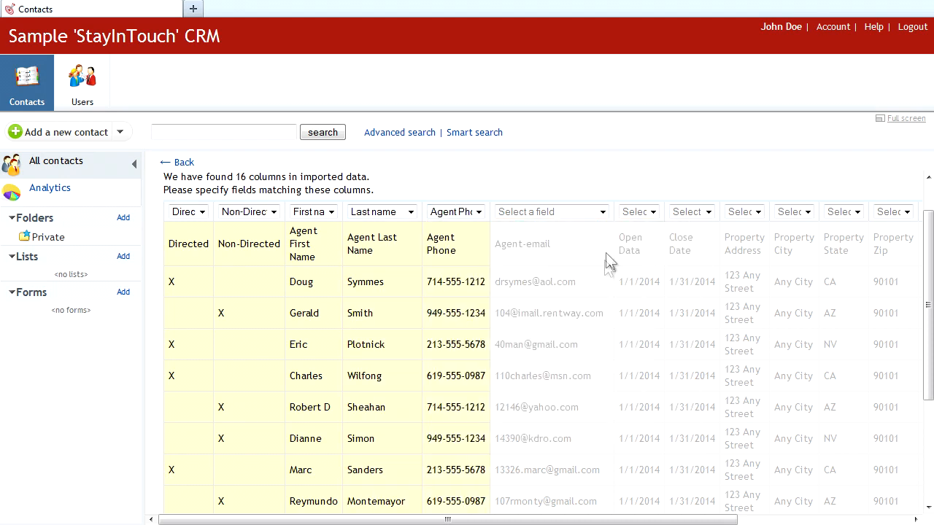
{"action": "left_click", "coordinate": [602, 211]}
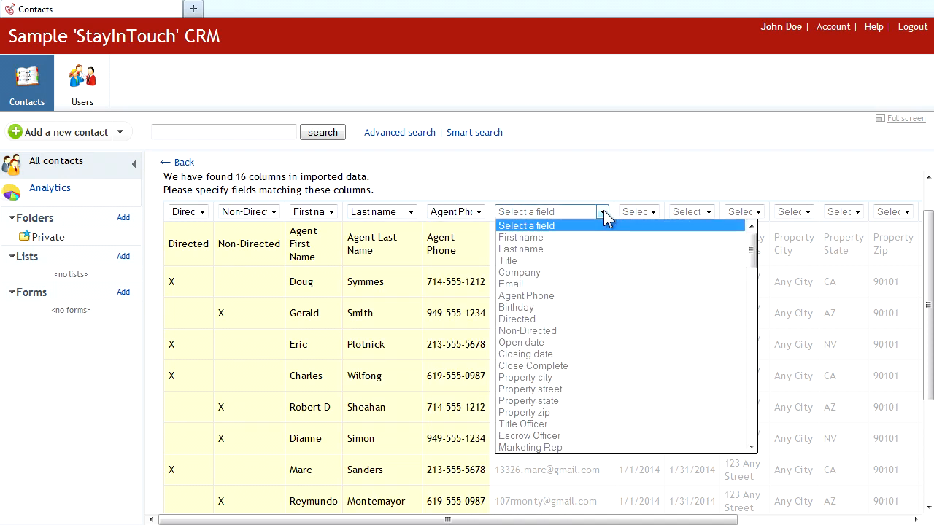
{"action": "left_click", "coordinate": [538, 285]}
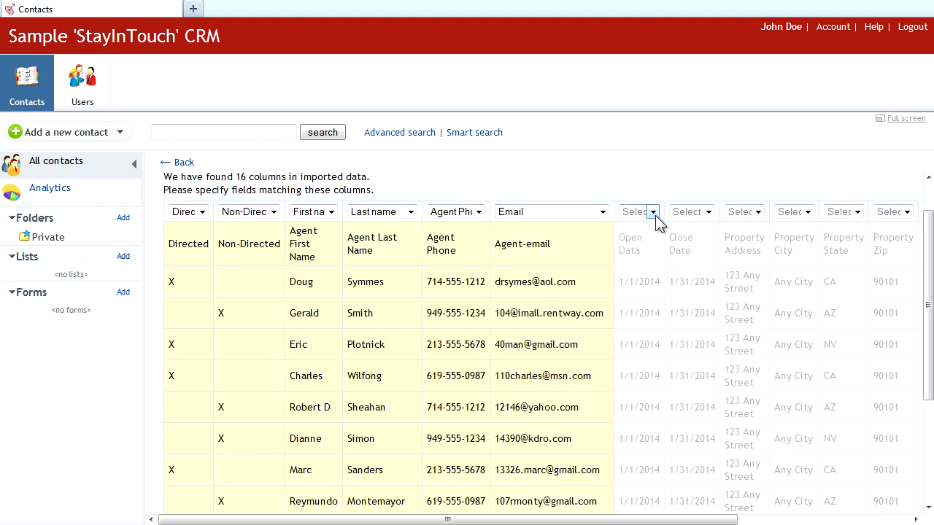
Step: Map the date and address columns to Open date, Closing date, and Property street, city, state, zip
{"action": "left_click", "coordinate": [654, 212]}
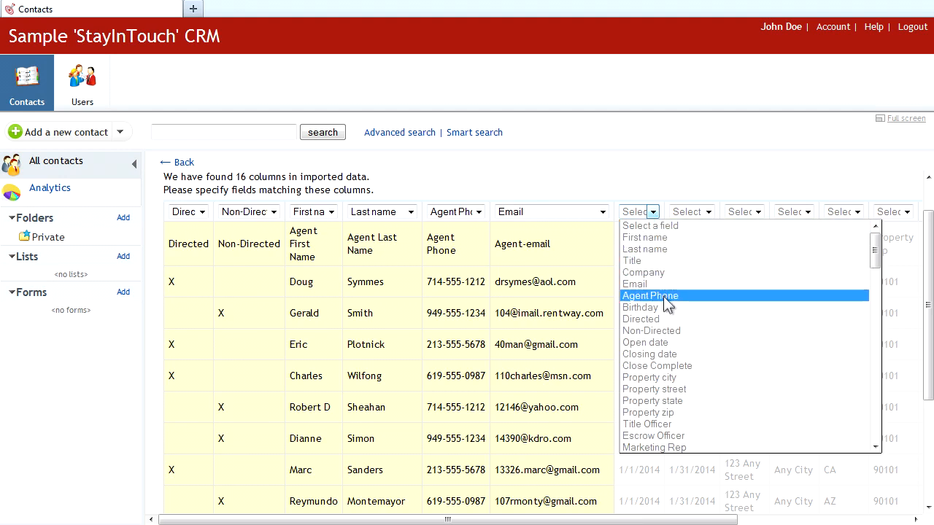
{"action": "left_click", "coordinate": [711, 342]}
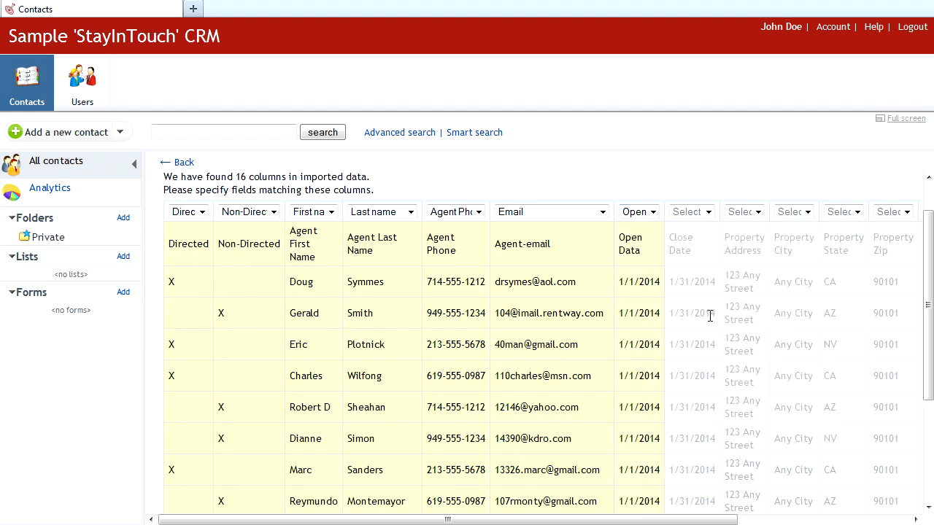
{"action": "left_click", "coordinate": [709, 212]}
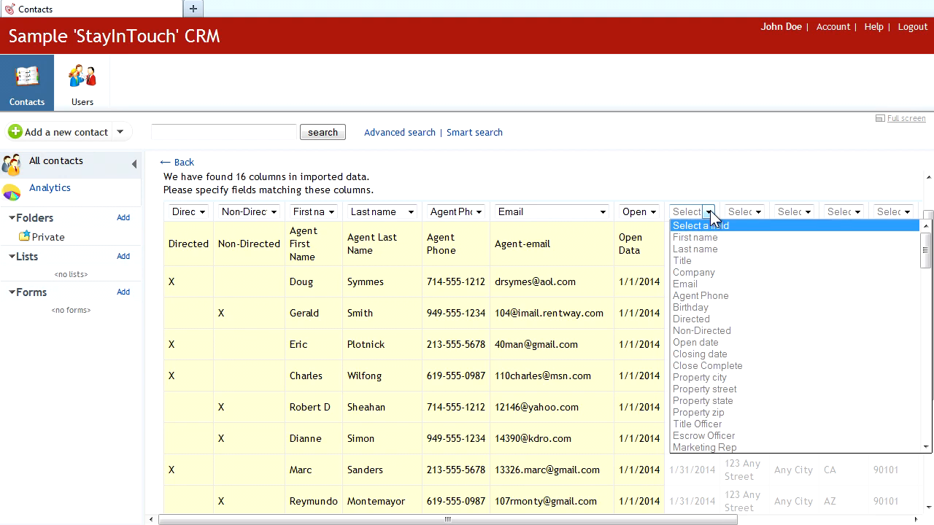
{"action": "left_click", "coordinate": [715, 354]}
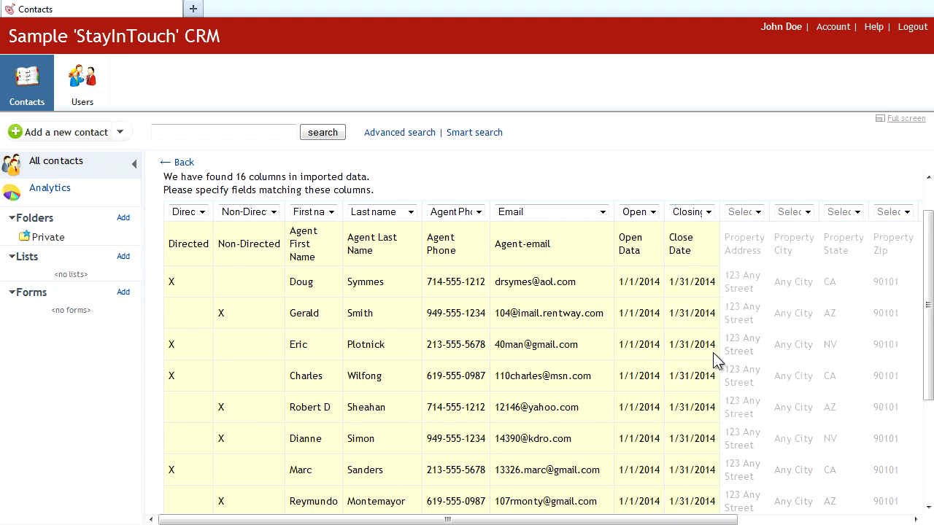
{"action": "left_click", "coordinate": [759, 211]}
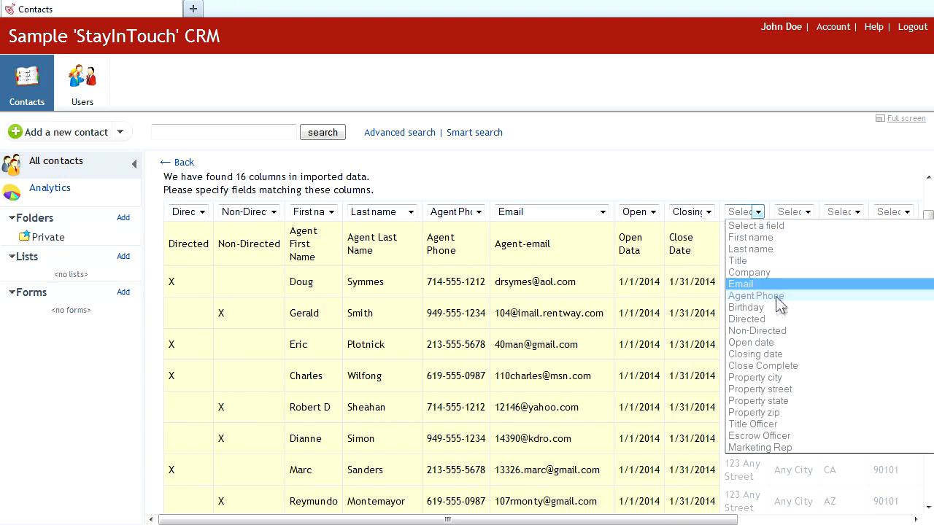
{"action": "left_click", "coordinate": [788, 389]}
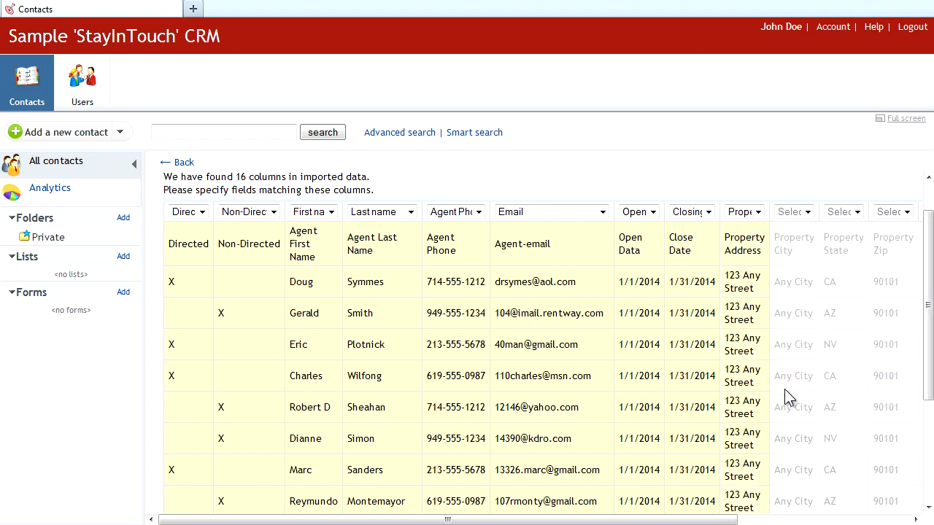
{"action": "left_click", "coordinate": [808, 212]}
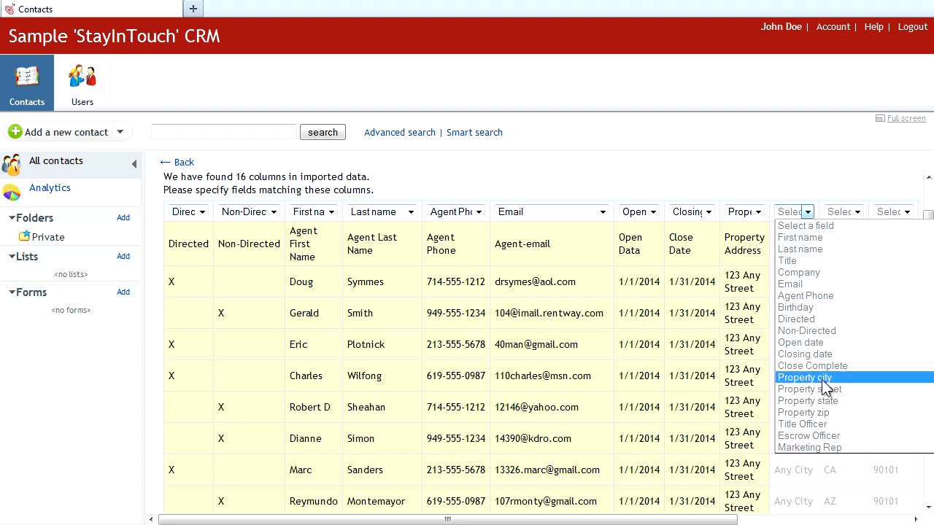
{"action": "left_click", "coordinate": [824, 379]}
{"action": "left_click", "coordinate": [858, 211]}
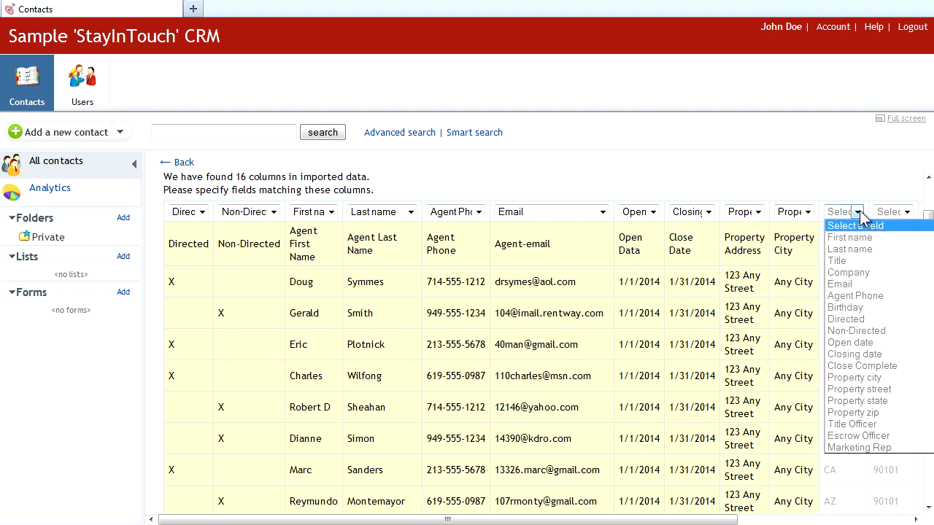
{"action": "left_click", "coordinate": [887, 402]}
{"action": "left_click", "coordinate": [906, 211]}
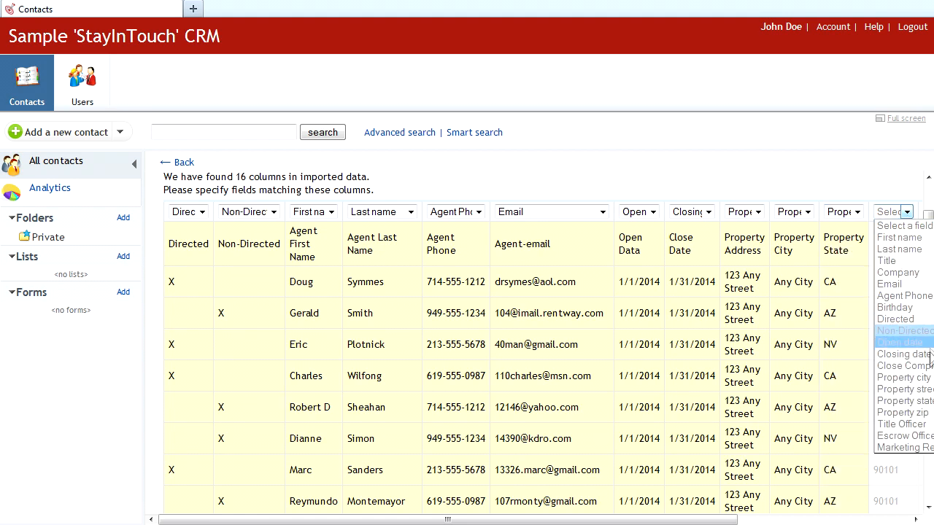
{"action": "left_click", "coordinate": [919, 413]}
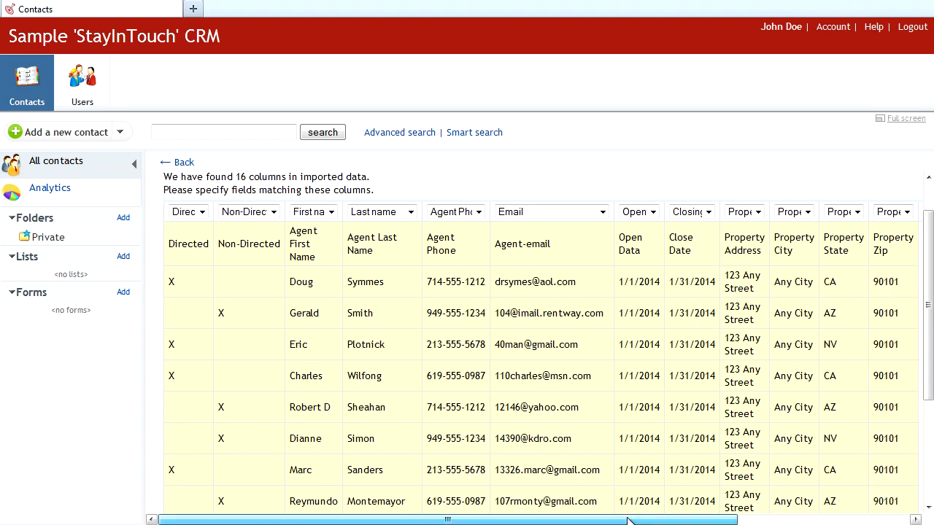
{"action": "left_click_drag", "start_coordinate": [927, 242], "coordinate": [929, 406]}
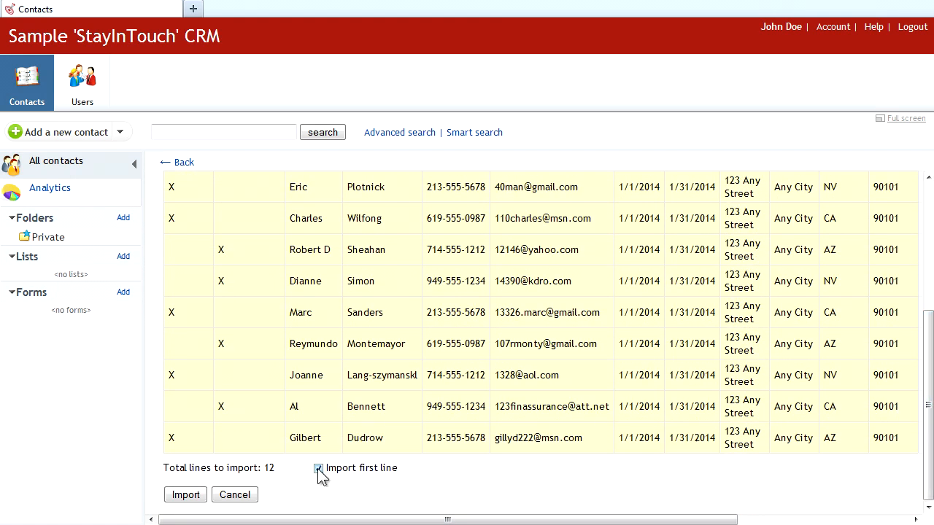
Step: Import the 11 mapped contacts, leaving out the header line
{"action": "left_click_drag", "start_coordinate": [921, 388], "coordinate": [929, 264]}
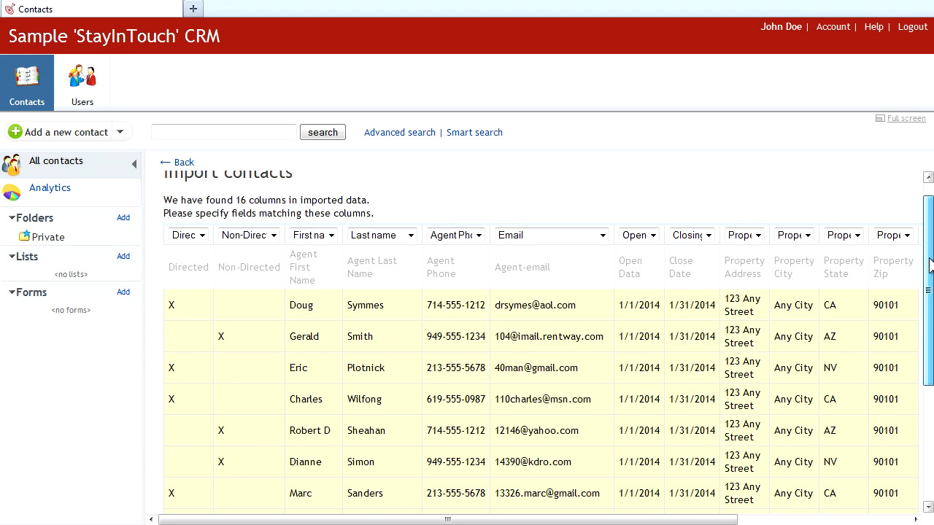
{"action": "scroll", "coordinate": [931, 266], "scroll_direction": "down", "scroll_amount": 5}
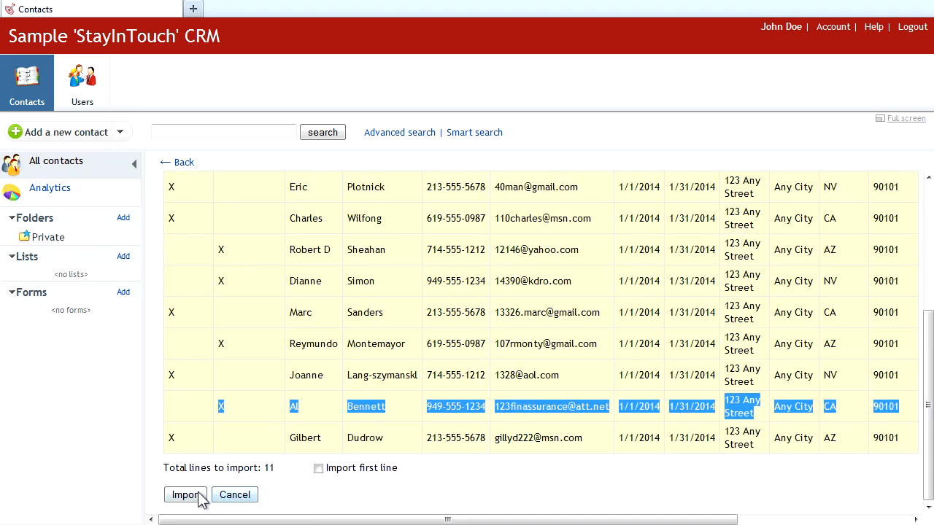
{"action": "left_click", "coordinate": [192, 499]}
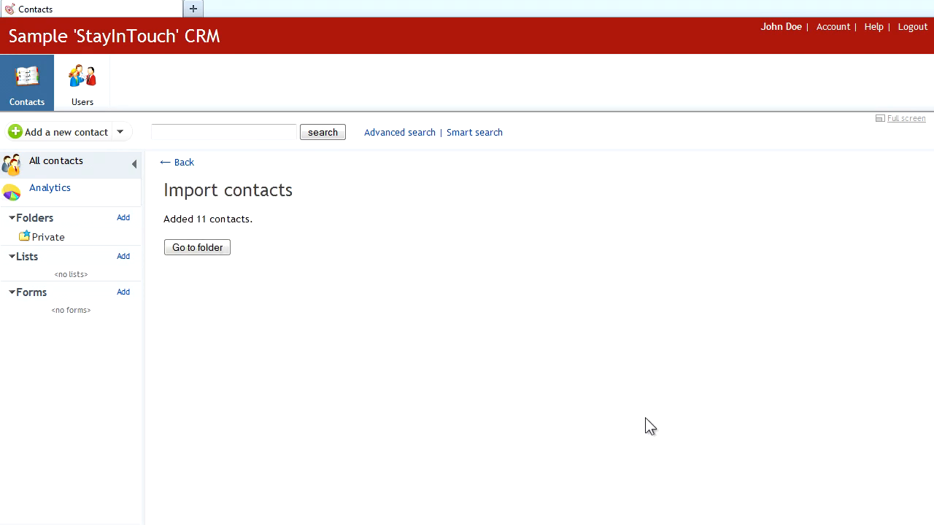
Step: Show the All contacts list with all 13 contacts, including the 11 imported agents
{"action": "left_click", "coordinate": [59, 170]}
{"action": "left_click_drag", "start_coordinate": [930, 284], "coordinate": [926, 222]}
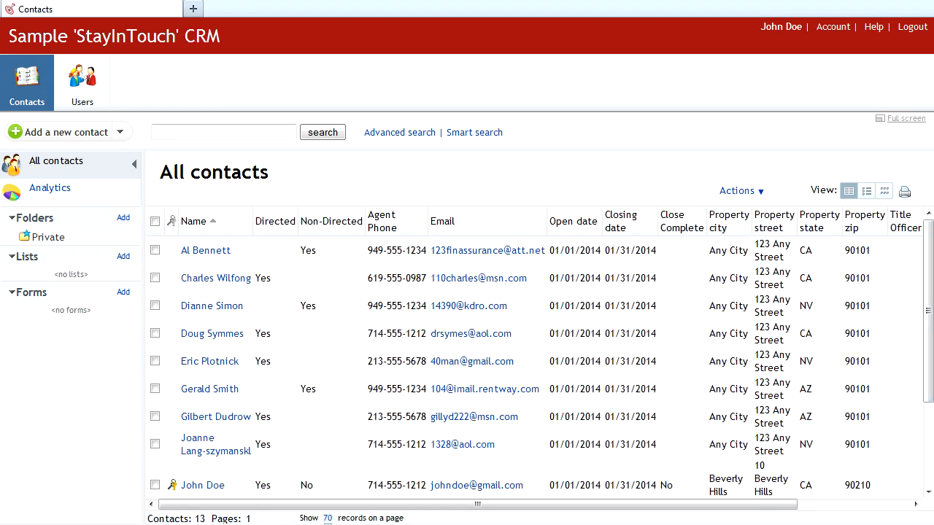